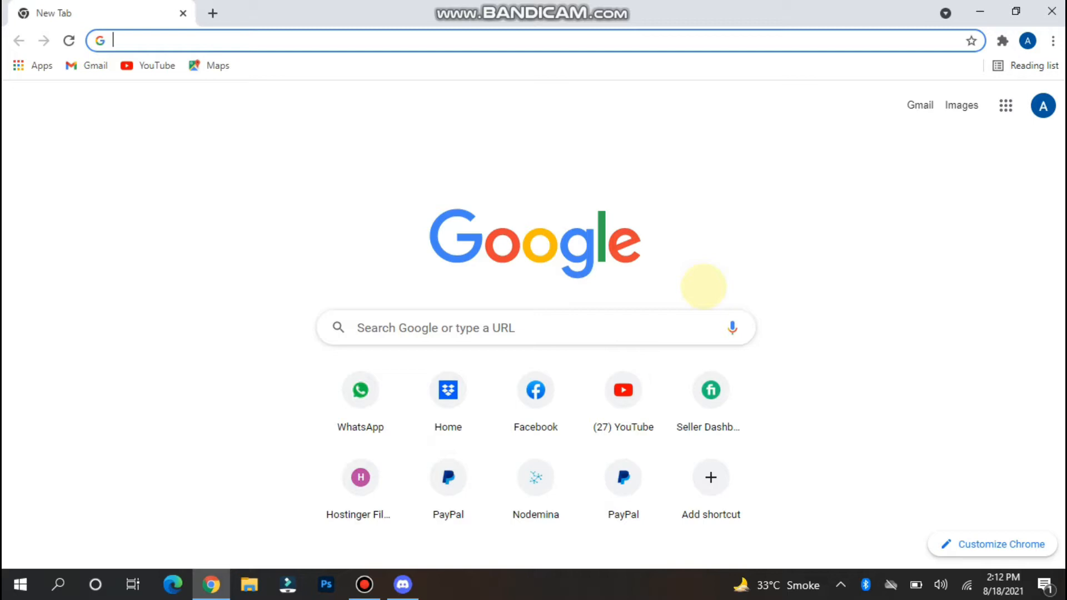
# Step: Search the web for "carl bot gg" and open the Carl-bot Dashboard site
pyautogui.write('car')
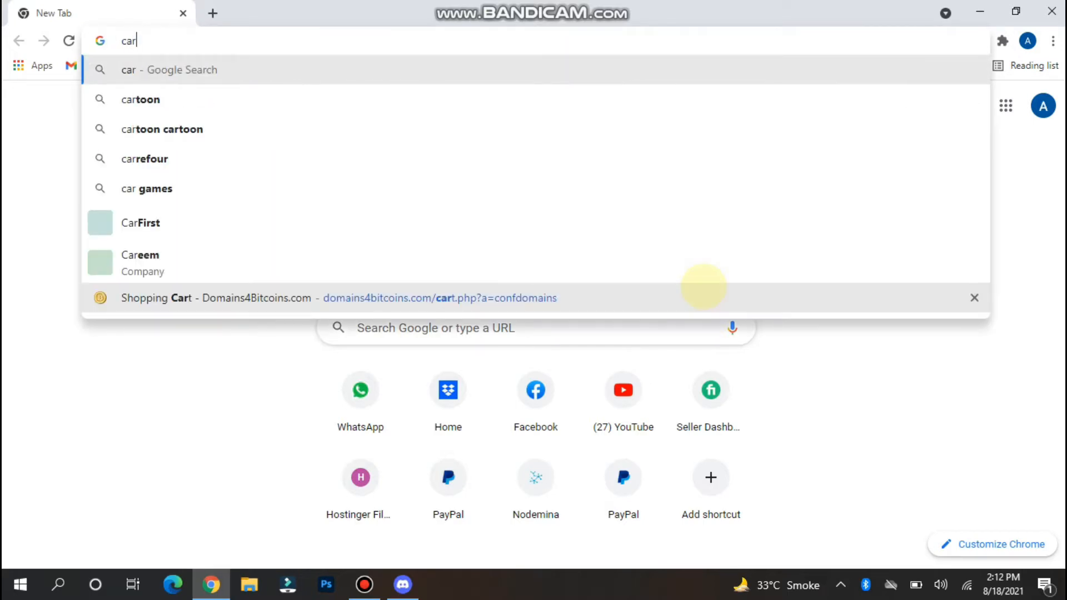
pyautogui.write('l bot gg')
pyautogui.press('Return')
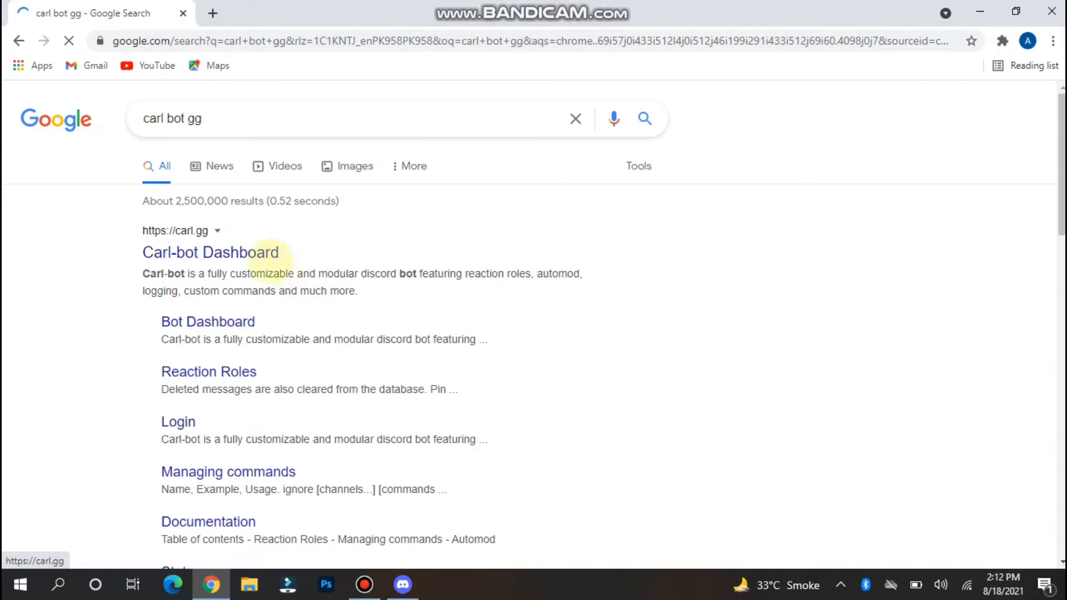
pyautogui.click(247, 253)
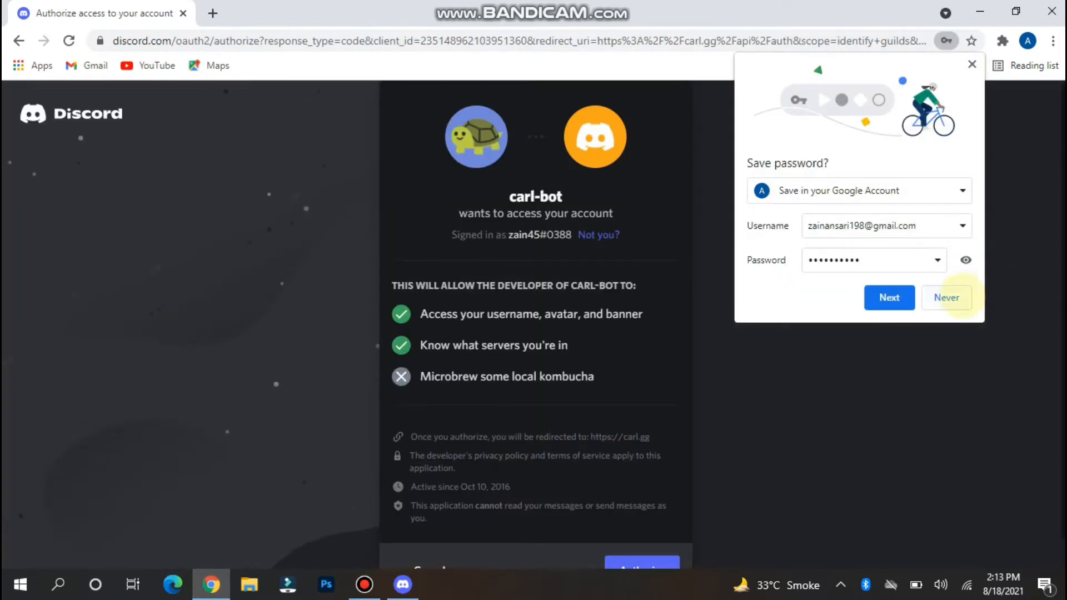
# Step: Decline saving the password in the browser and authorize carl-bot to access the Discord account
pyautogui.click(946, 297)
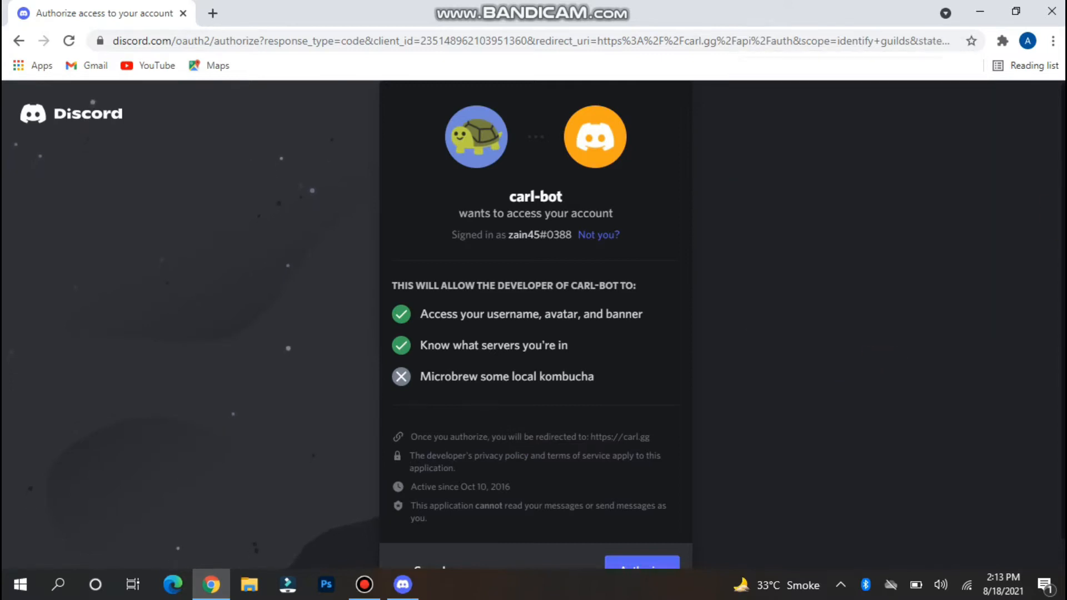
pyautogui.scroll(-1, 535, 325)
pyautogui.click(626, 544)
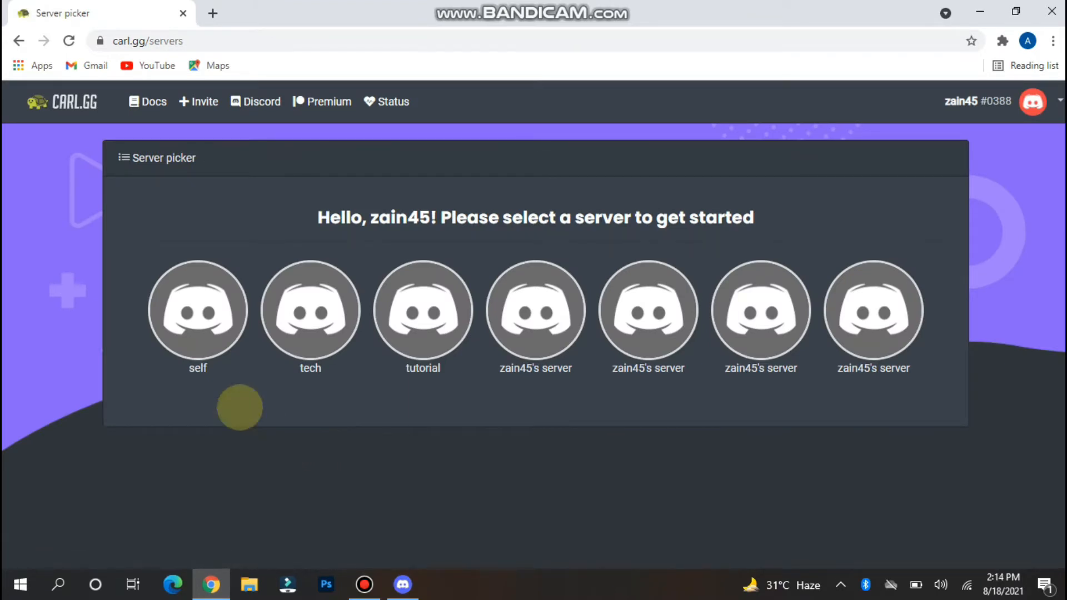
# Step: Choose the self server and authorize carl-bot on it with all requested permissions
pyautogui.click(207, 310)
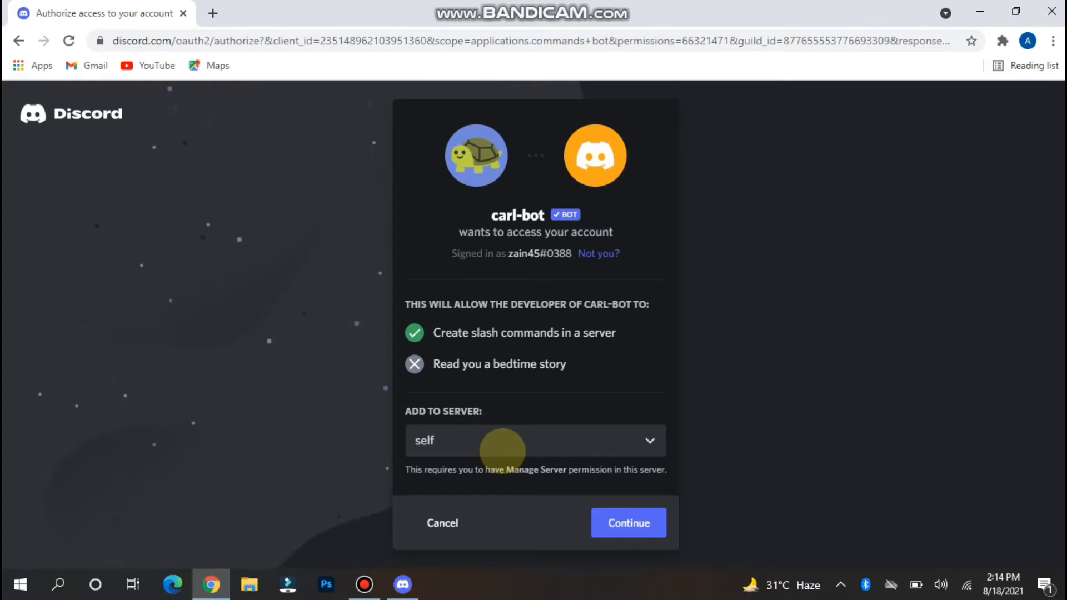
pyautogui.click(611, 519)
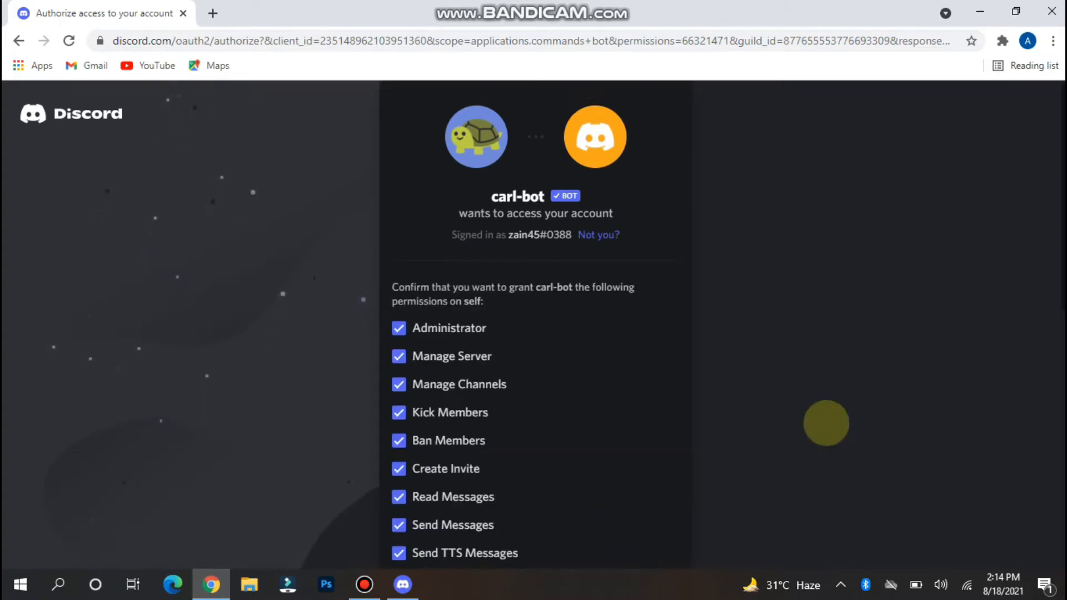
pyautogui.scroll(-6, 1055, 231)
pyautogui.scroll(-4, 1054, 278)
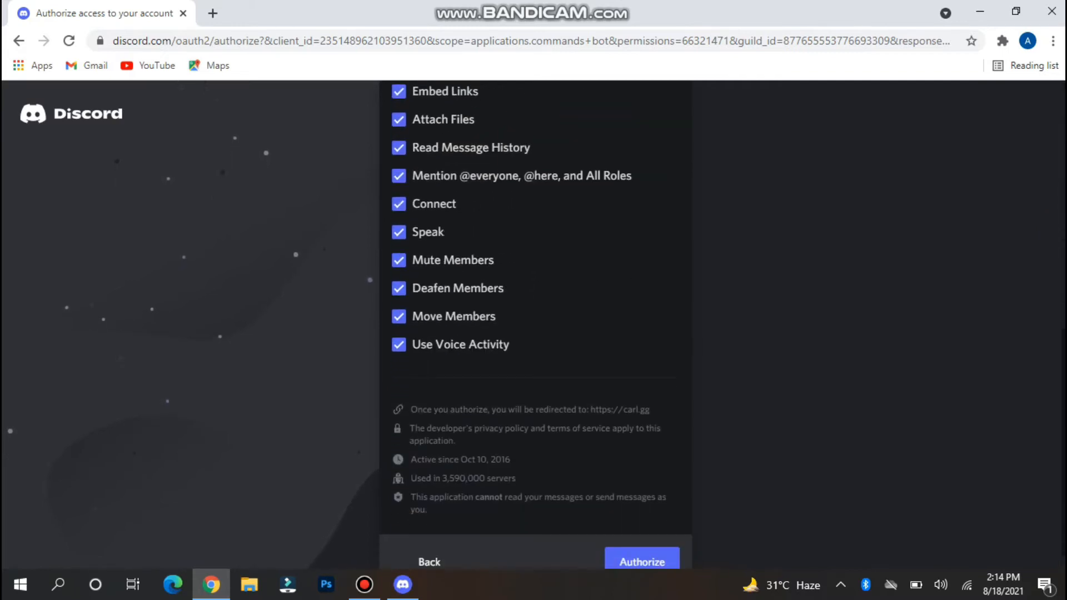
pyautogui.click(626, 534)
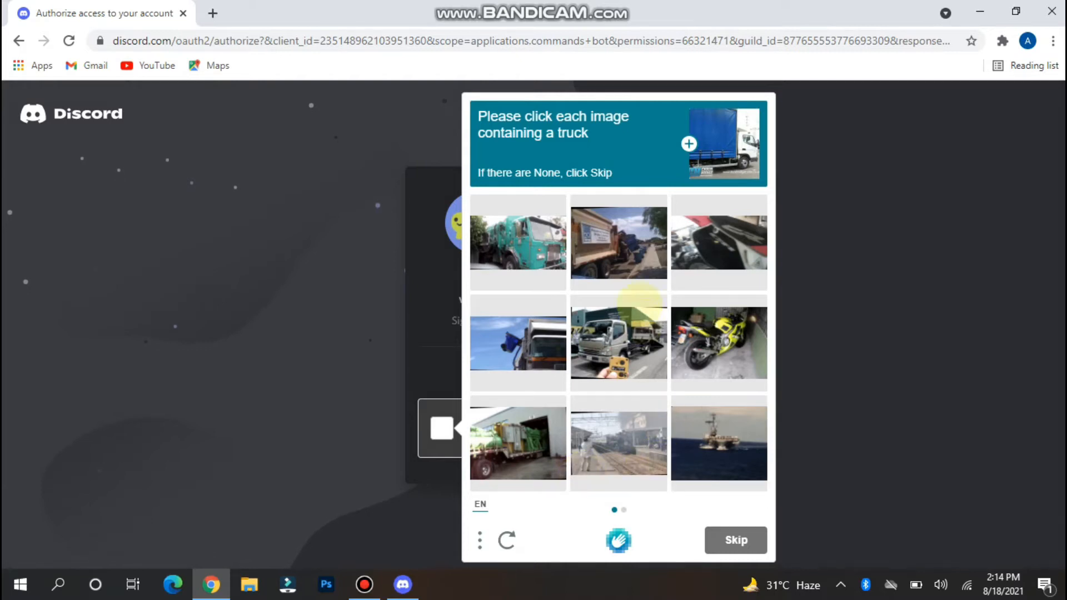
# Step: Complete the image verification by selecting the truck pictures and start the Carl-bot server onboarding
pyautogui.click(507, 240)
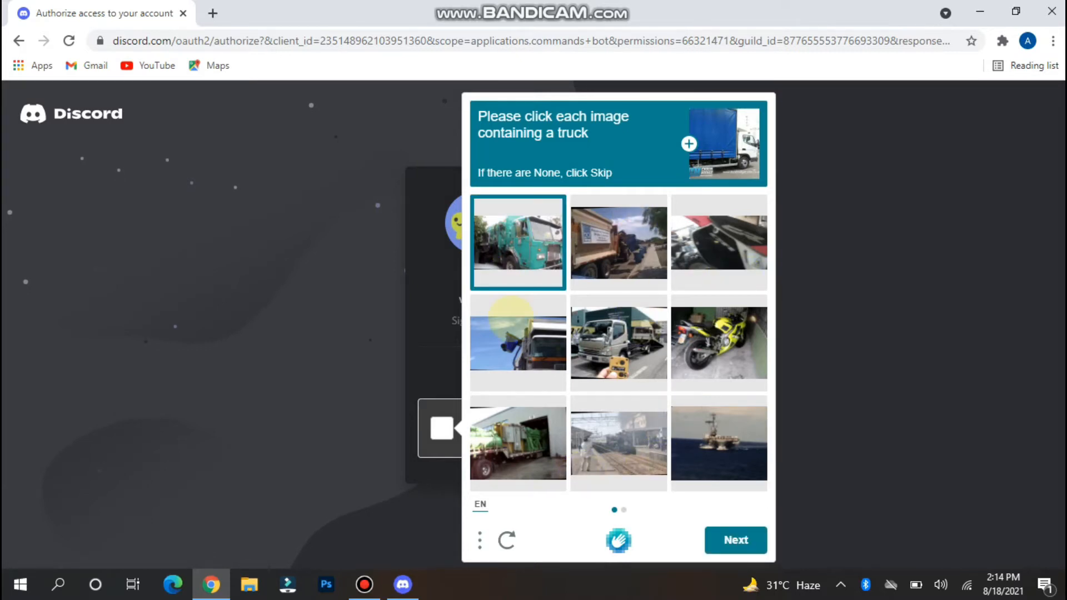
pyautogui.click(511, 330)
pyautogui.click(638, 331)
pyautogui.click(639, 244)
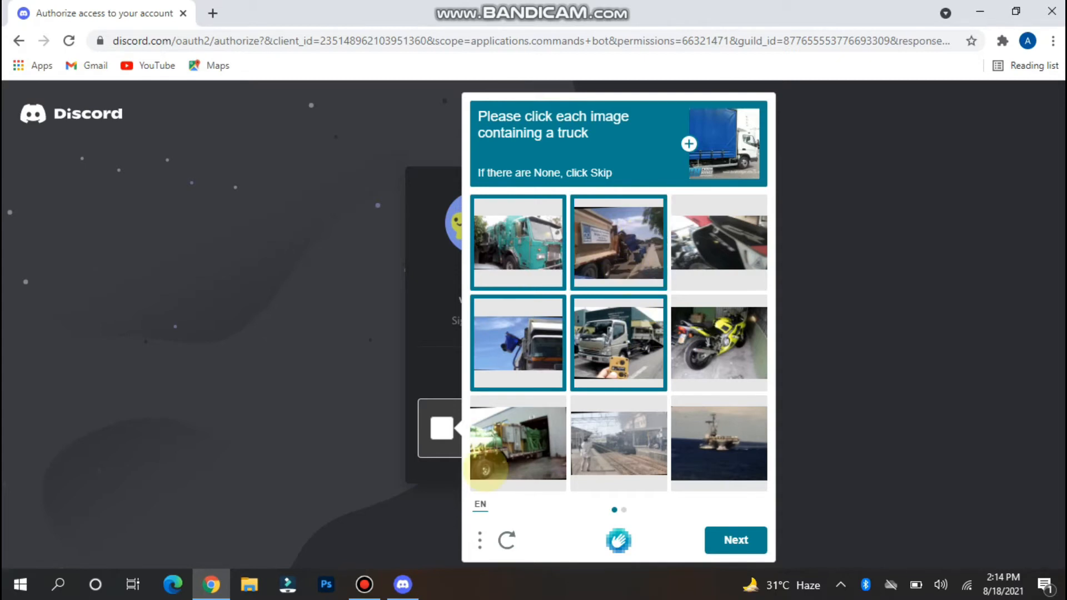
pyautogui.click(486, 470)
pyautogui.click(733, 537)
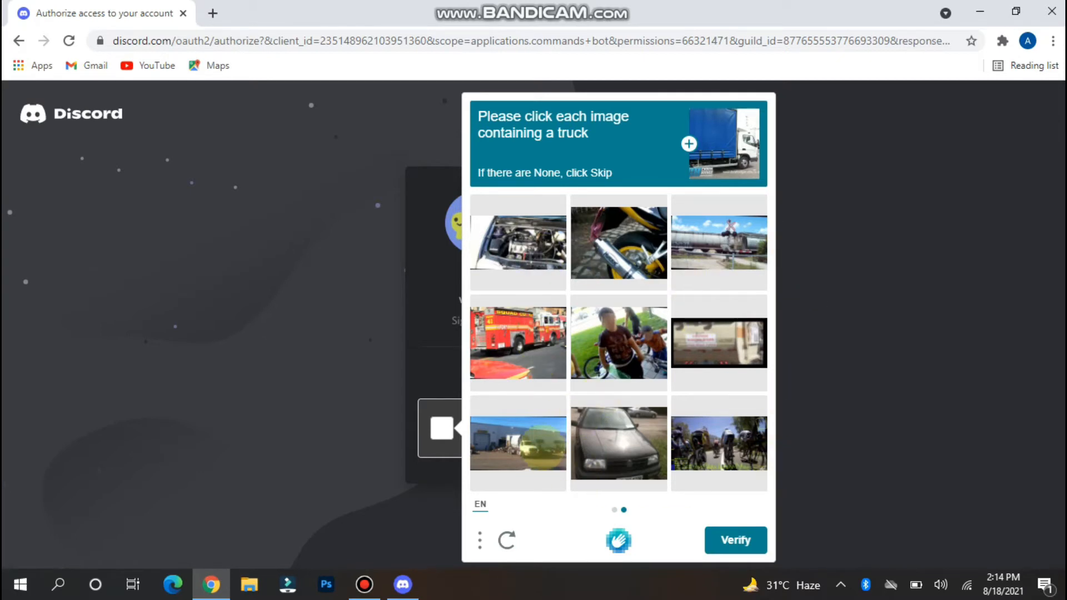
pyautogui.click(543, 447)
pyautogui.click(723, 544)
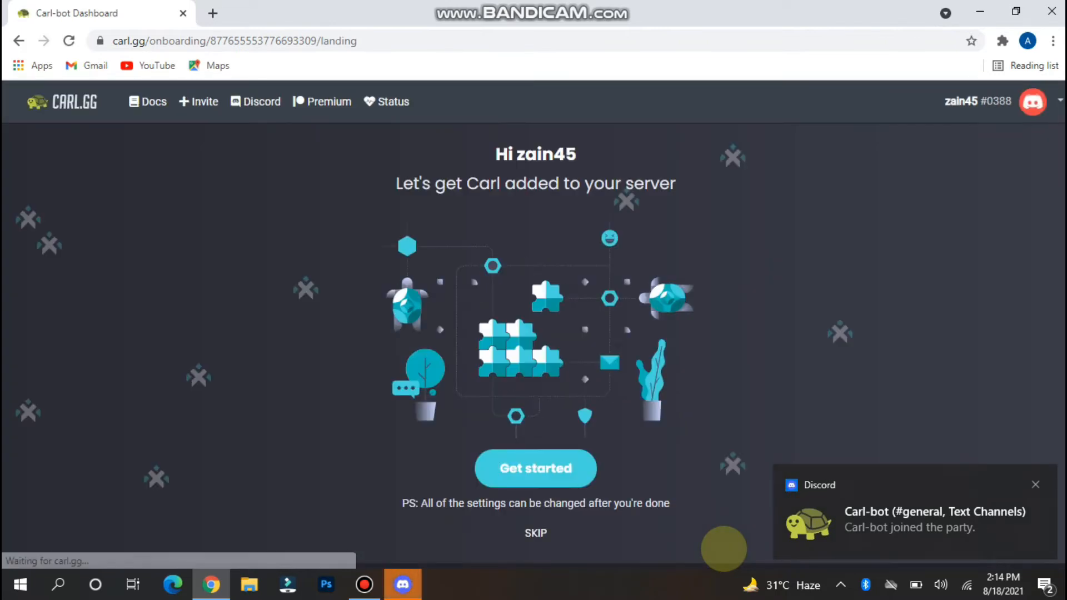
pyautogui.click(565, 470)
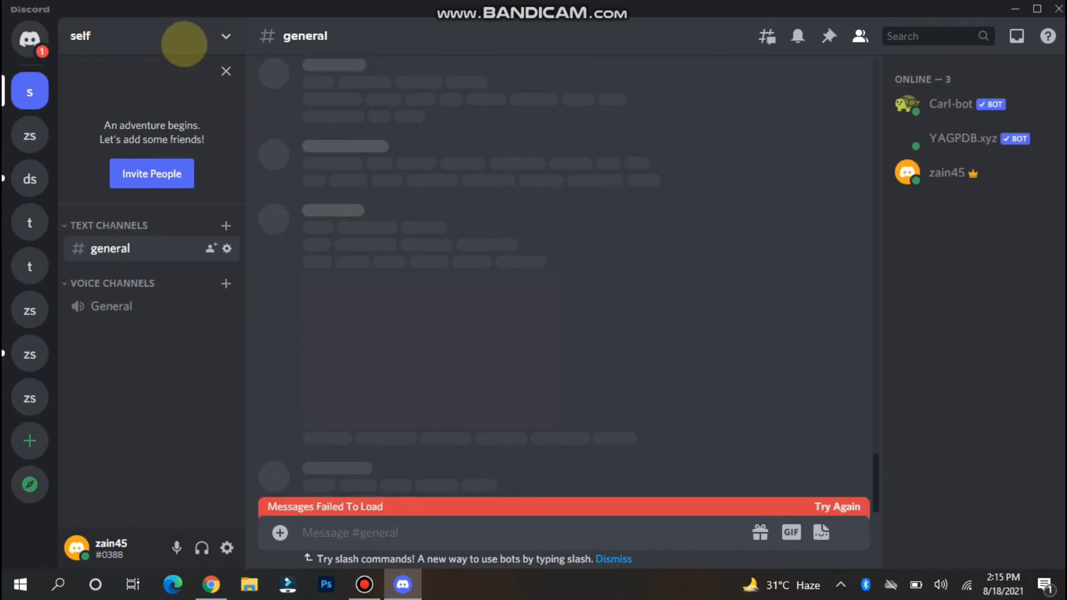
# Step: In the Discord app, start a new role named "role 1" in the self server's role settings
pyautogui.click(186, 40)
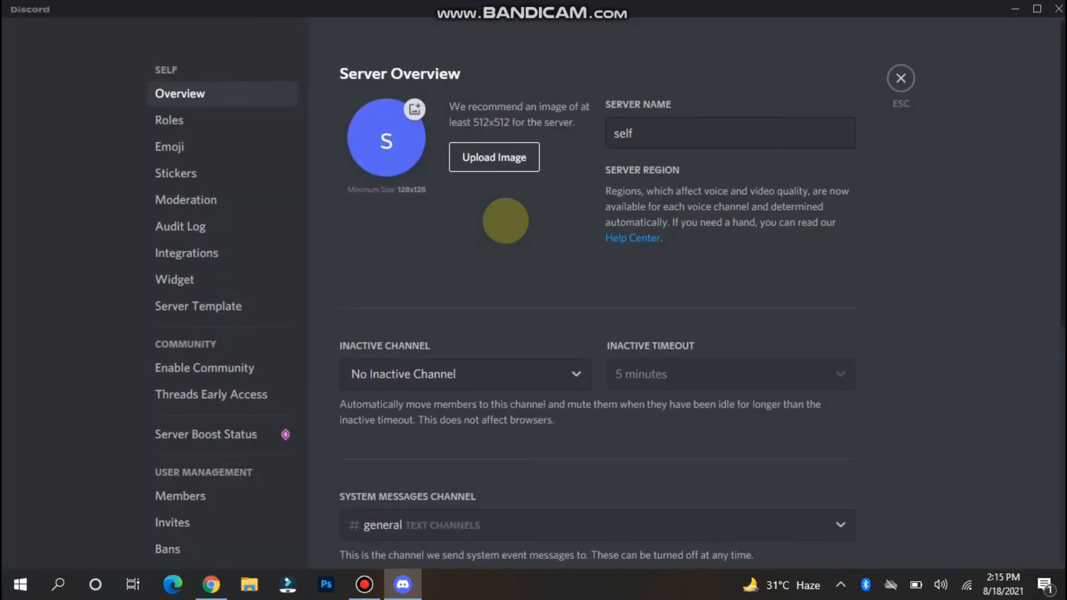
pyautogui.click(179, 121)
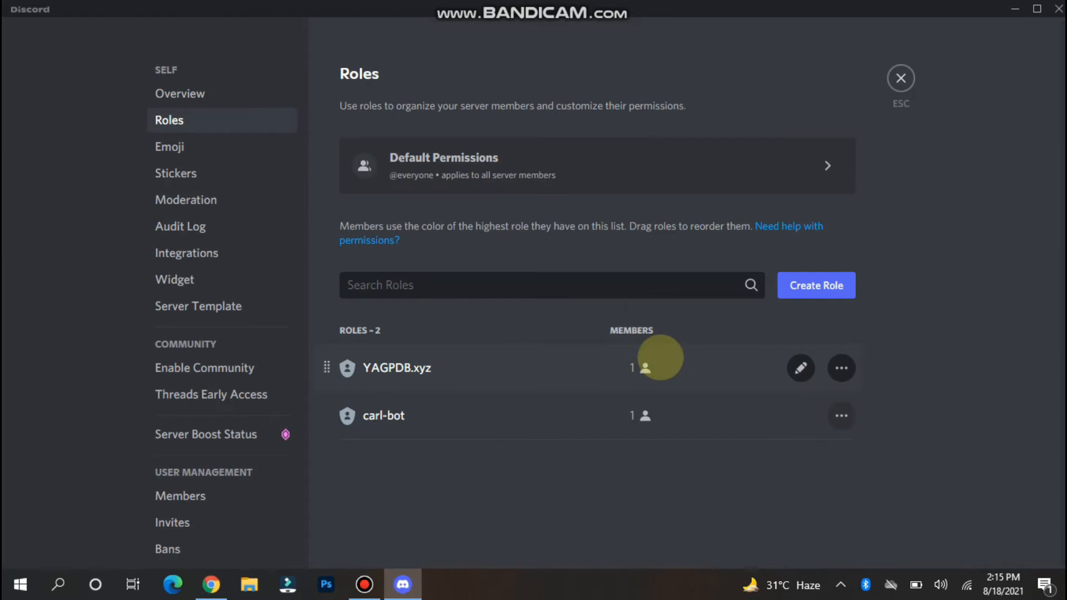
pyautogui.click(819, 286)
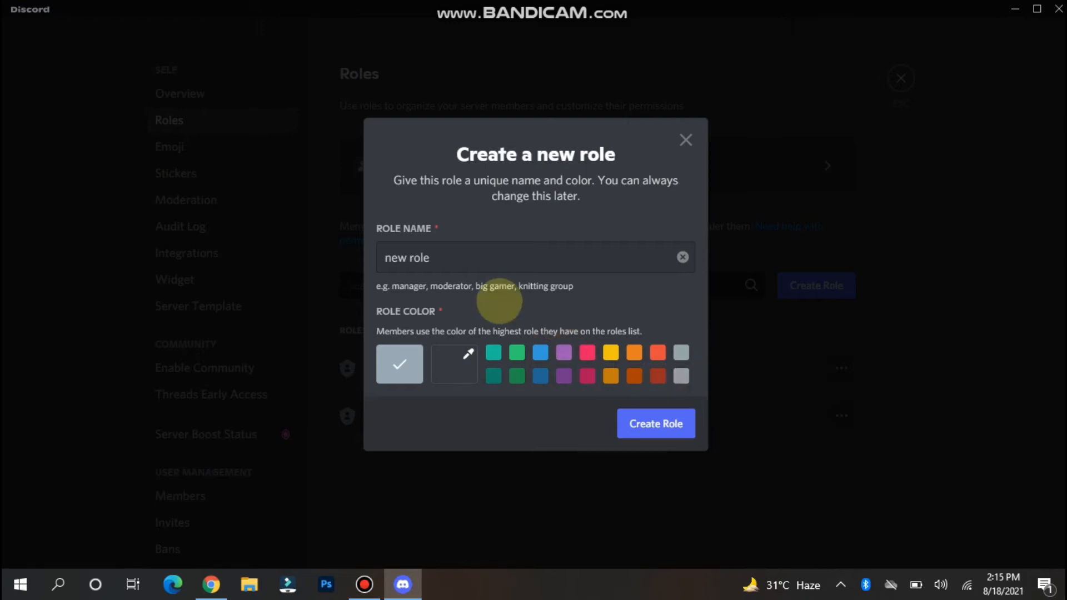
pyautogui.click(476, 245)
pyautogui.press('BackSpace')
pyautogui.press('BackSpace')
pyautogui.press('BackSpace')
pyautogui.press('BackSpace')
pyautogui.press('BackSpace')
pyautogui.press('BackSpace')
pyautogui.press('BackSpace')
pyautogui.press('BackSpace')
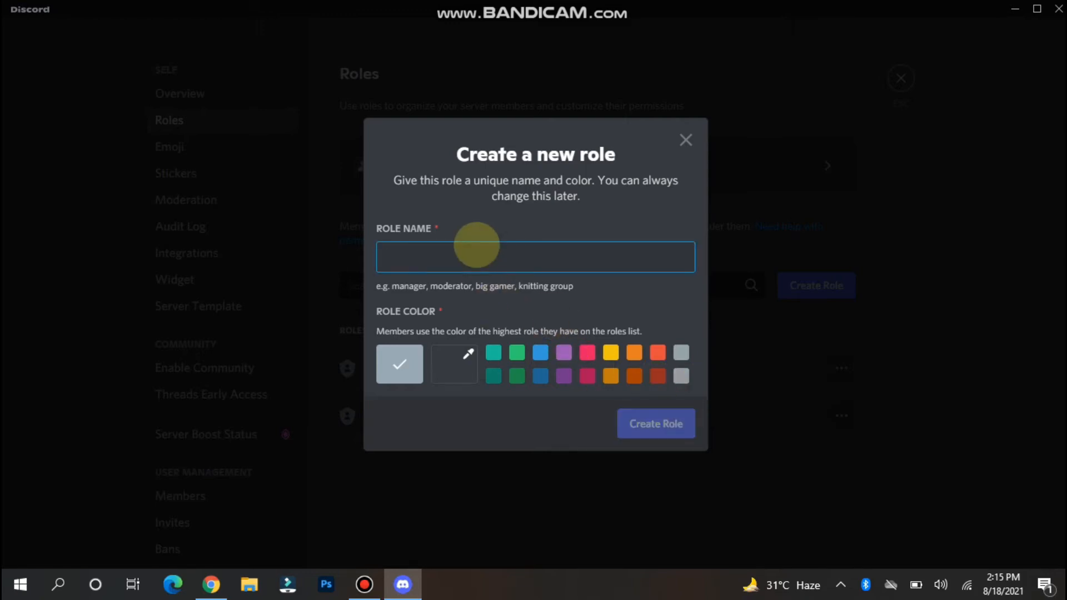
pyautogui.write('role 1')
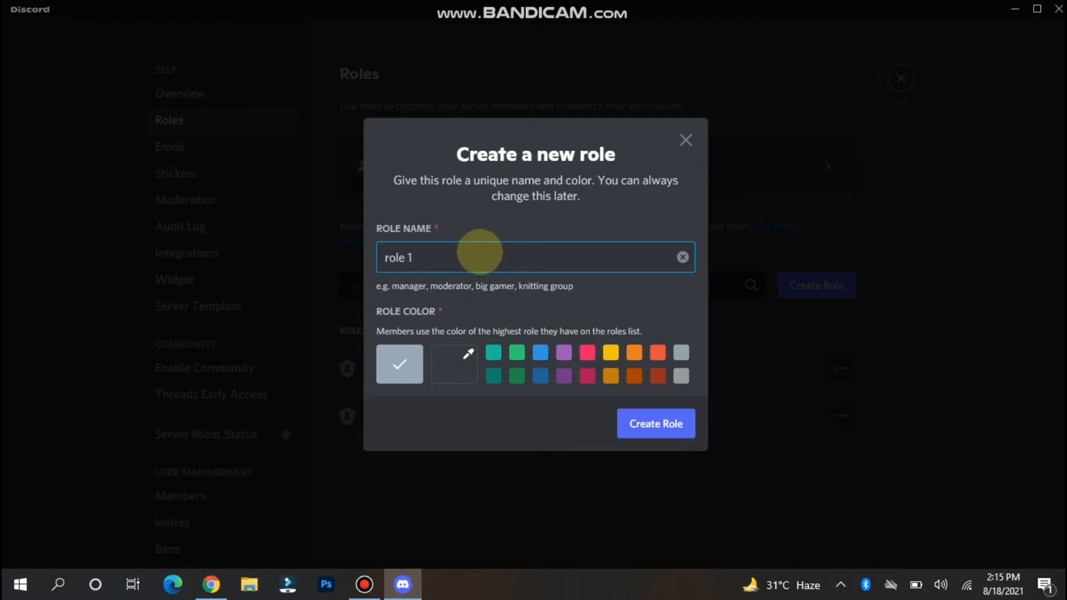
# Step: Give the role the light teal color and create it, skipping the permissions and member assignment
pyautogui.click(493, 352)
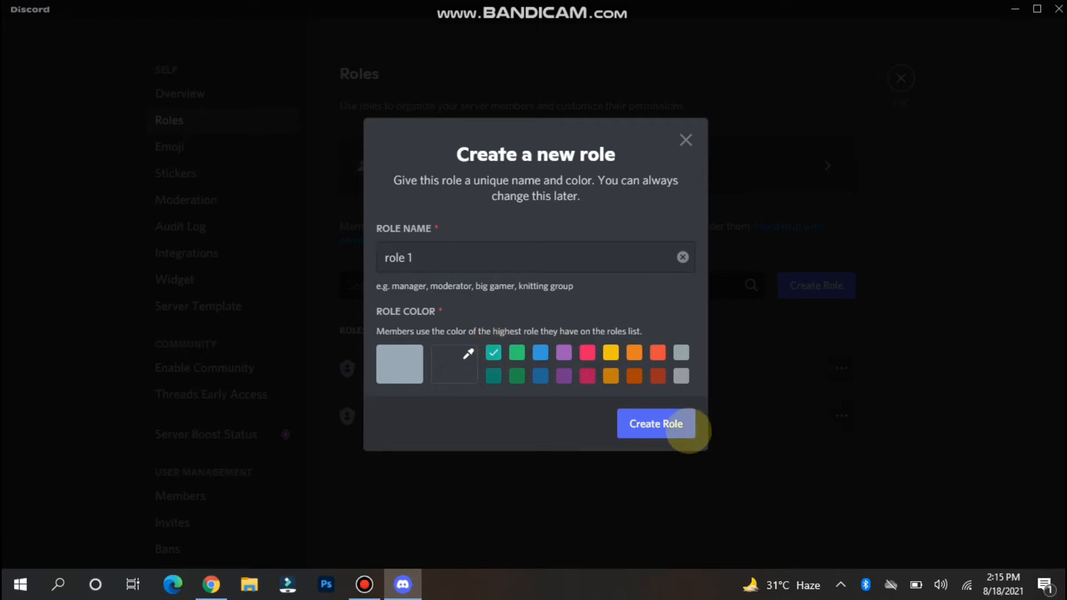
pyautogui.click(681, 432)
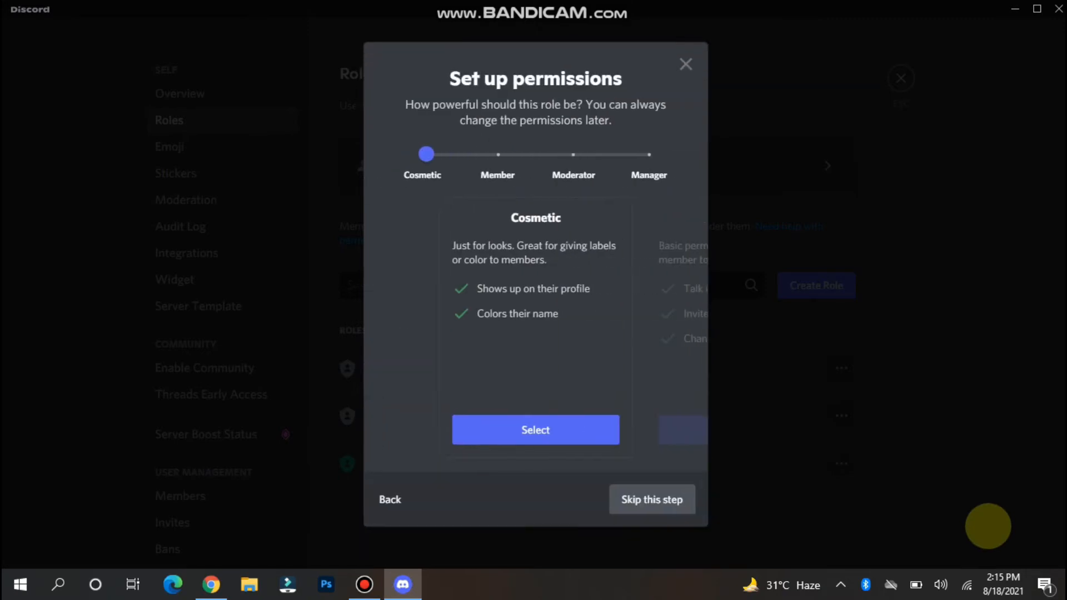
pyautogui.click(647, 499)
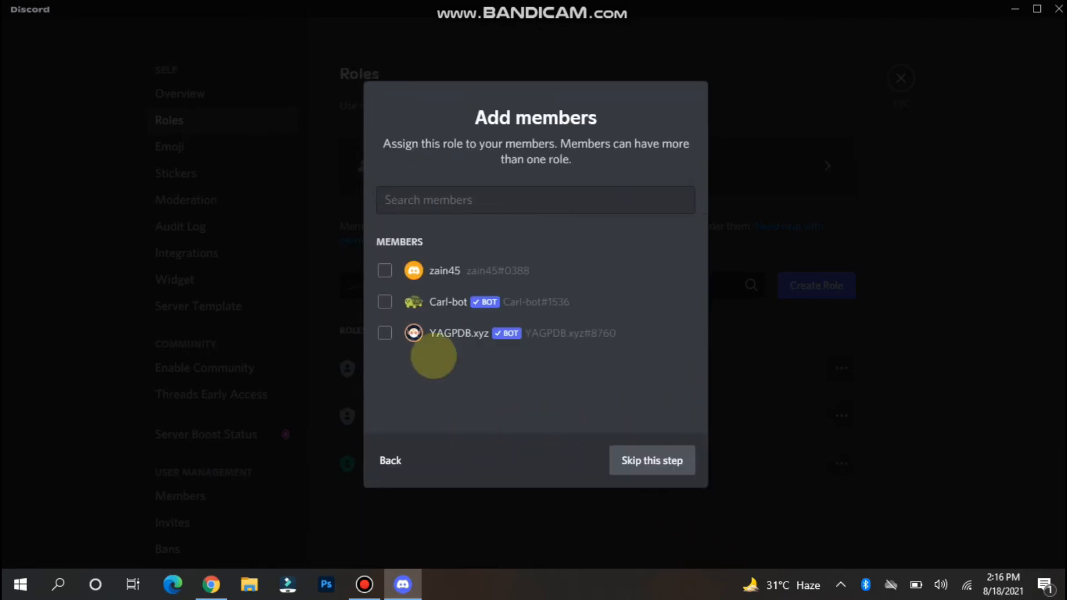
pyautogui.click(661, 456)
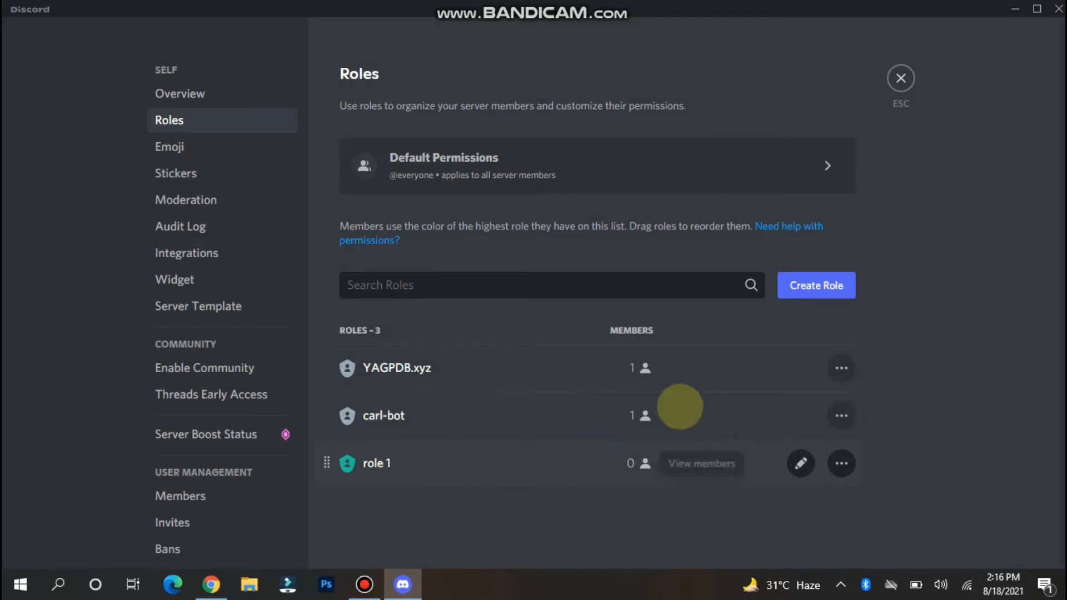
# Step: Create a second role with the default name and yellow color, without permissions or members, and leave the server settings
pyautogui.click(816, 285)
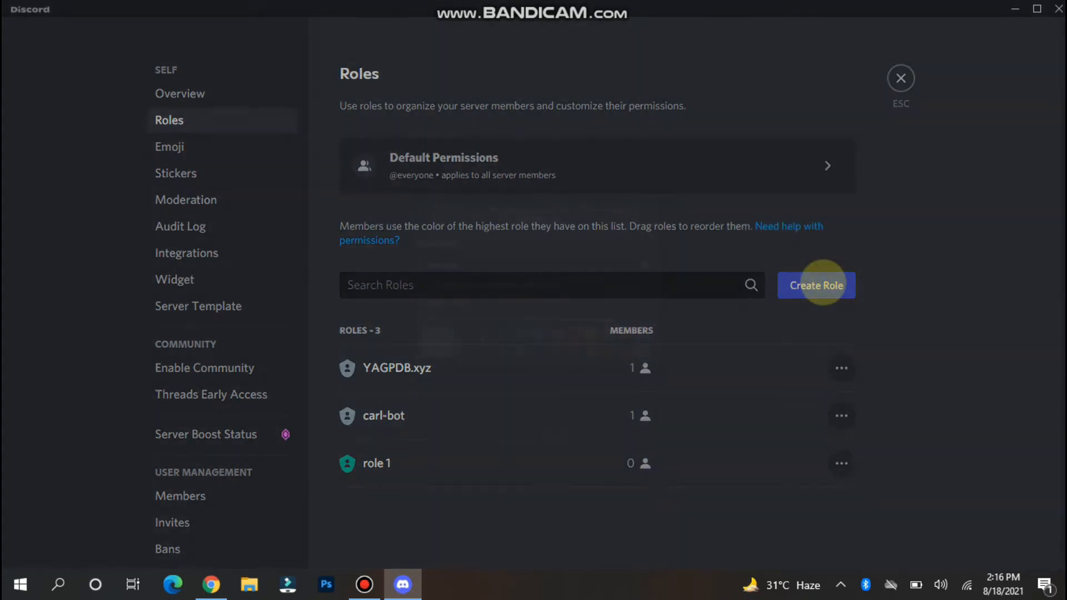
pyautogui.click(611, 352)
pyautogui.click(656, 423)
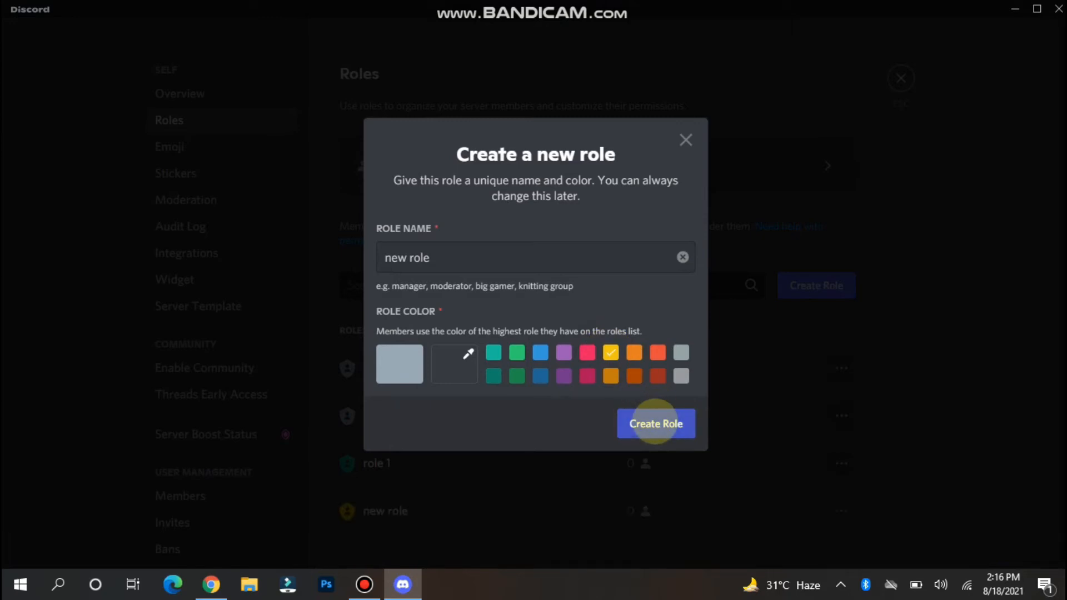
pyautogui.click(639, 499)
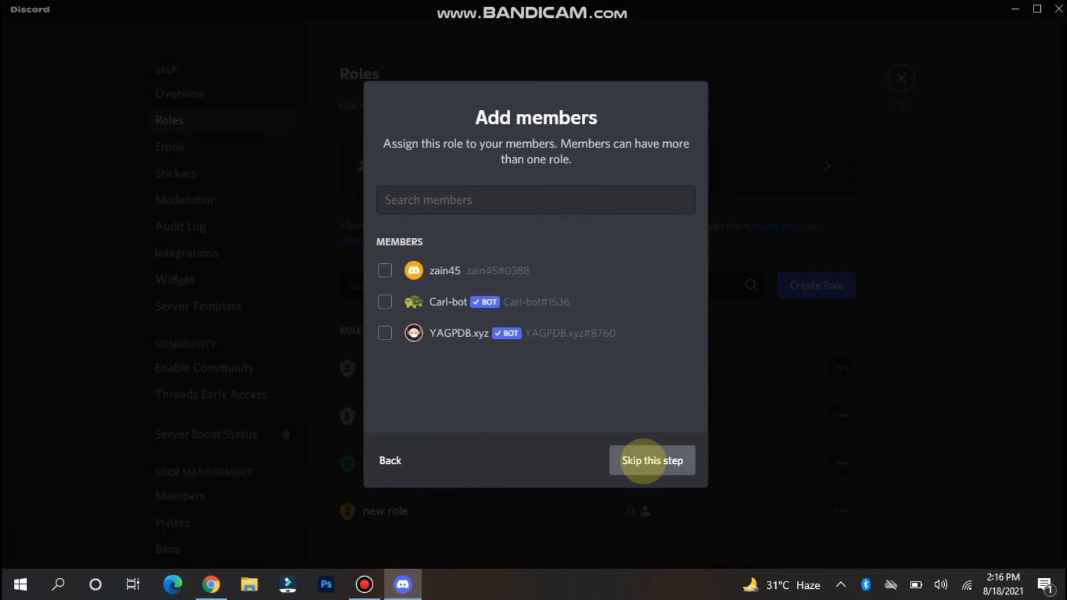
pyautogui.click(639, 459)
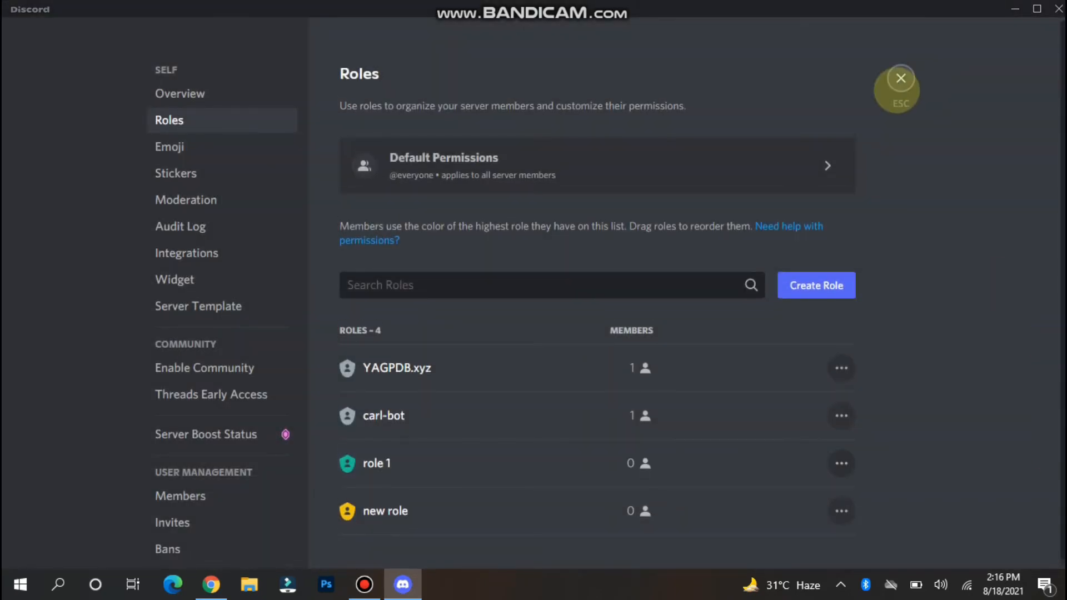
pyautogui.click(900, 78)
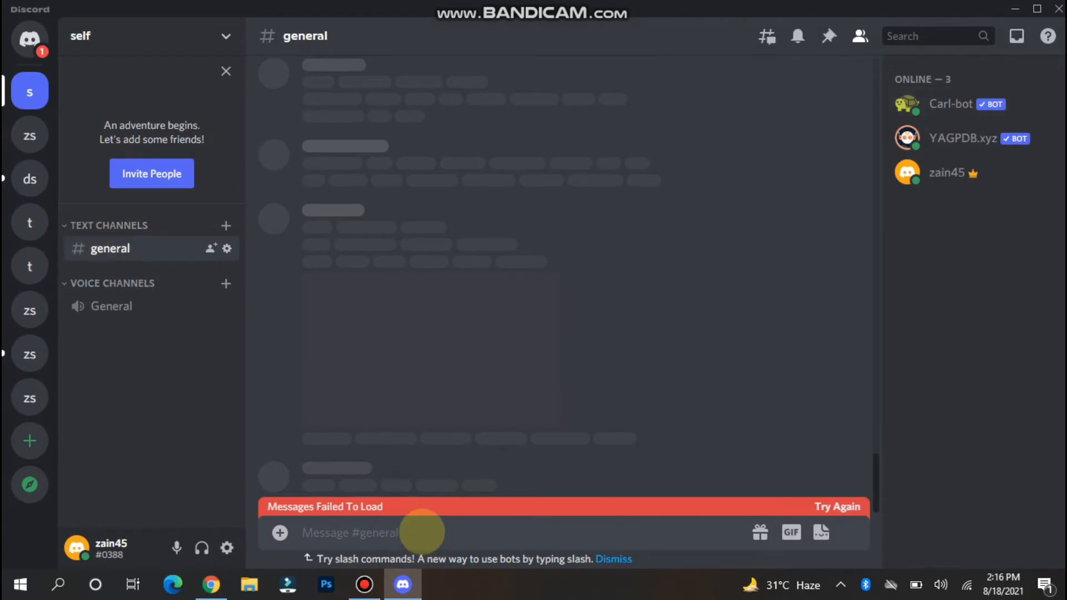
# Step: Try to start Carl-bot's reaction role setup by sending "?rectionrole make" in the general channel
pyautogui.write('?')
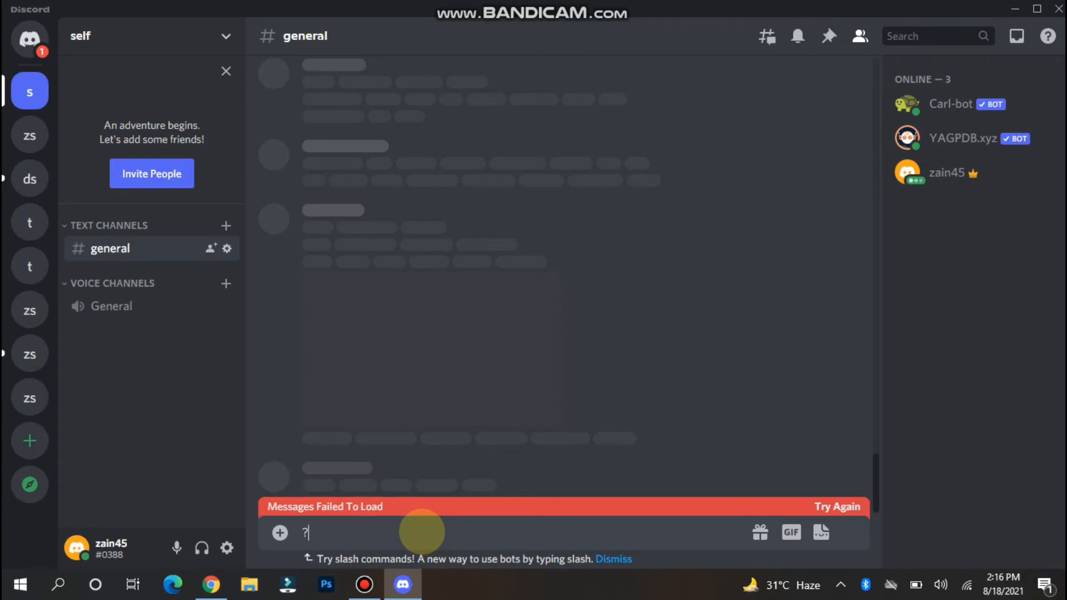
pyautogui.write('rectionrole make')
pyautogui.press('Return')
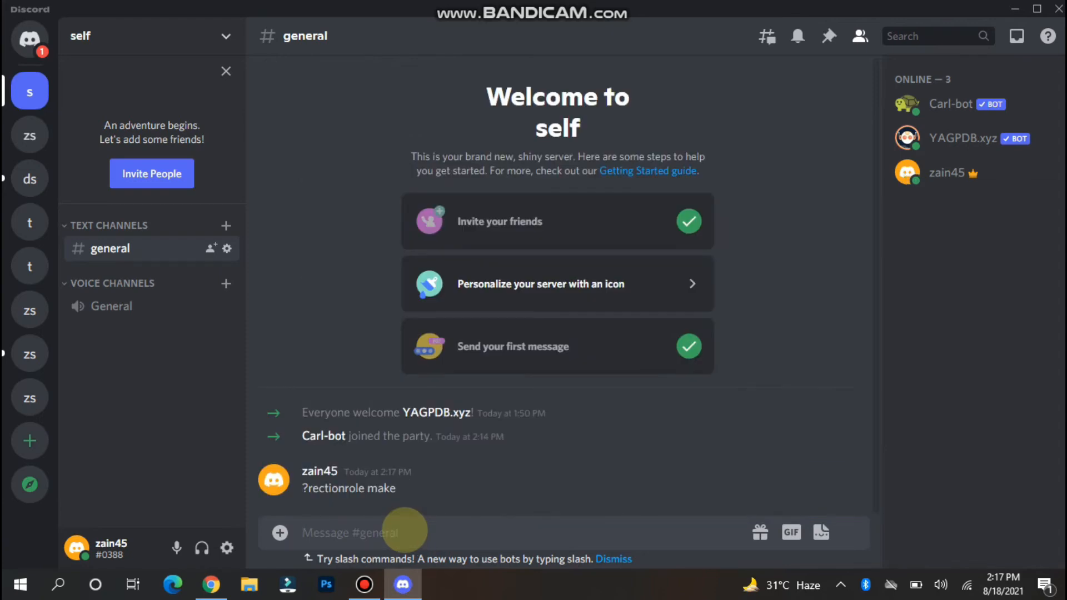
# Step: Start the reaction role setup by sending "?reactionrole make" and answer Carl-bot with #general as the message channel
pyautogui.write('?')
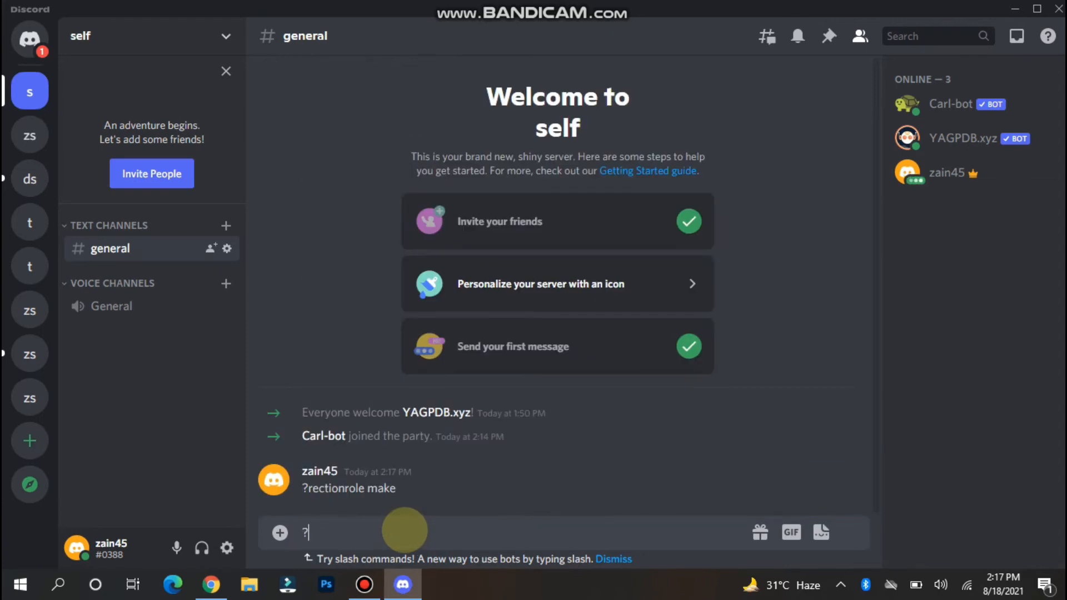
pyautogui.write('reactionrole m ake')
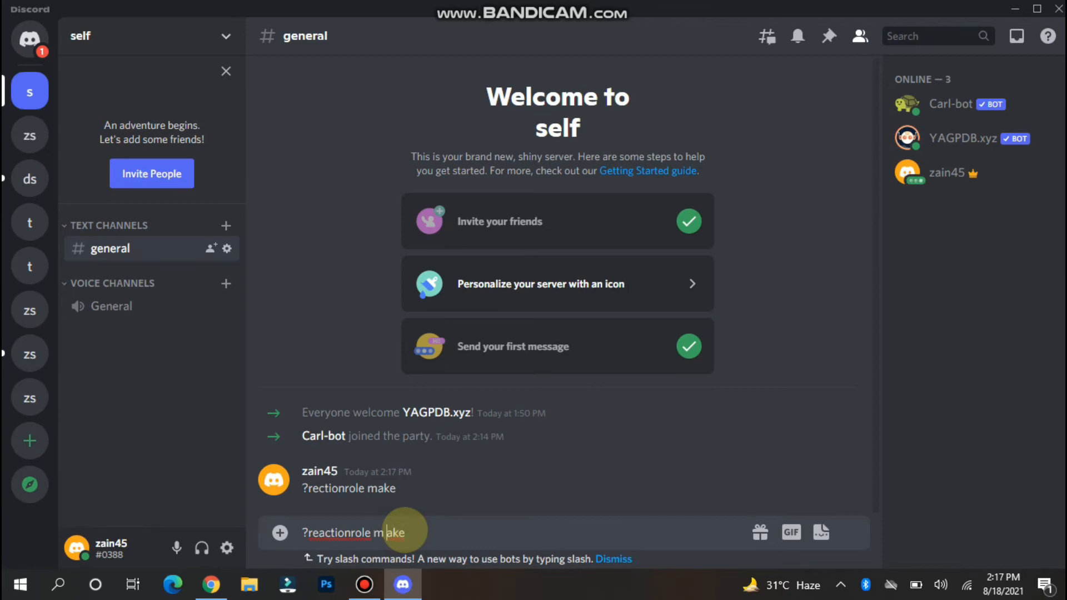
pyautogui.press('Return')
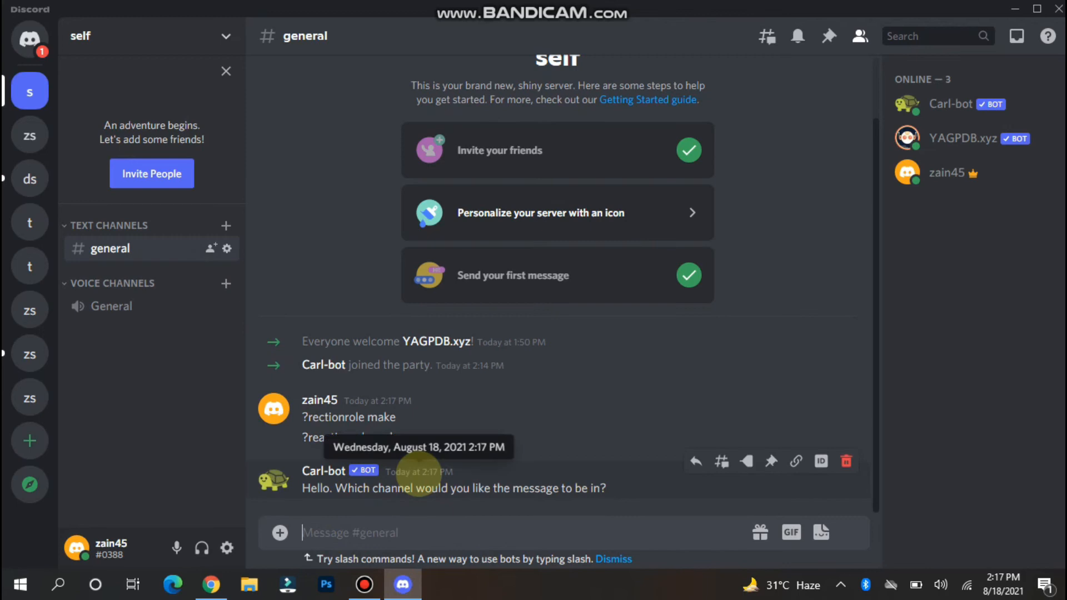
pyautogui.write('#')
pyautogui.click(418, 475)
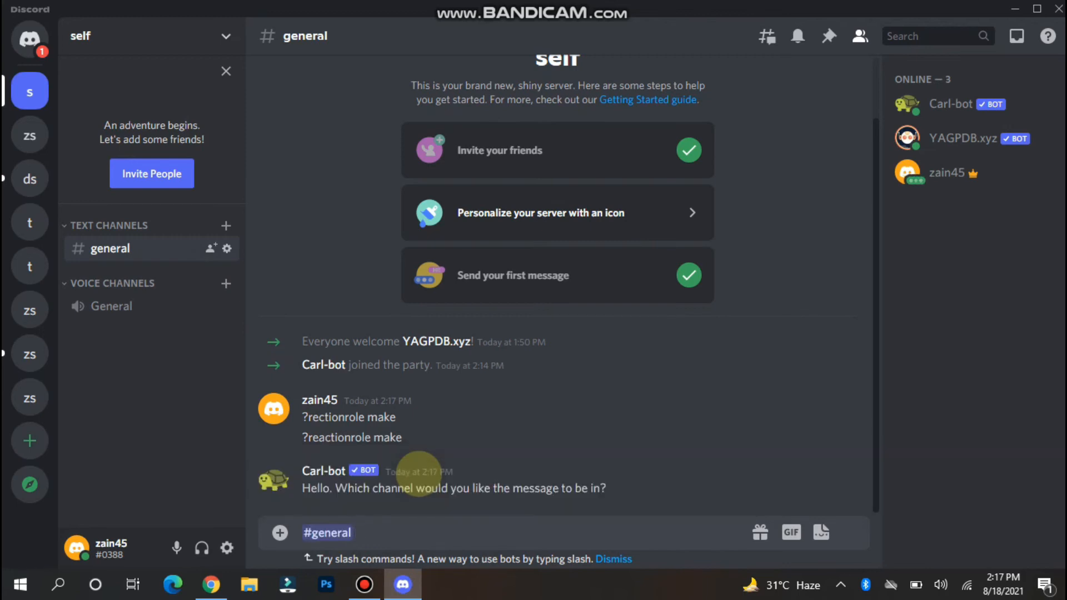
pyautogui.press('Return')
# Step: Answer Carl-bot's question about the message text by sending "Roles | {roles}" as title and description
pyautogui.write('rOLE')
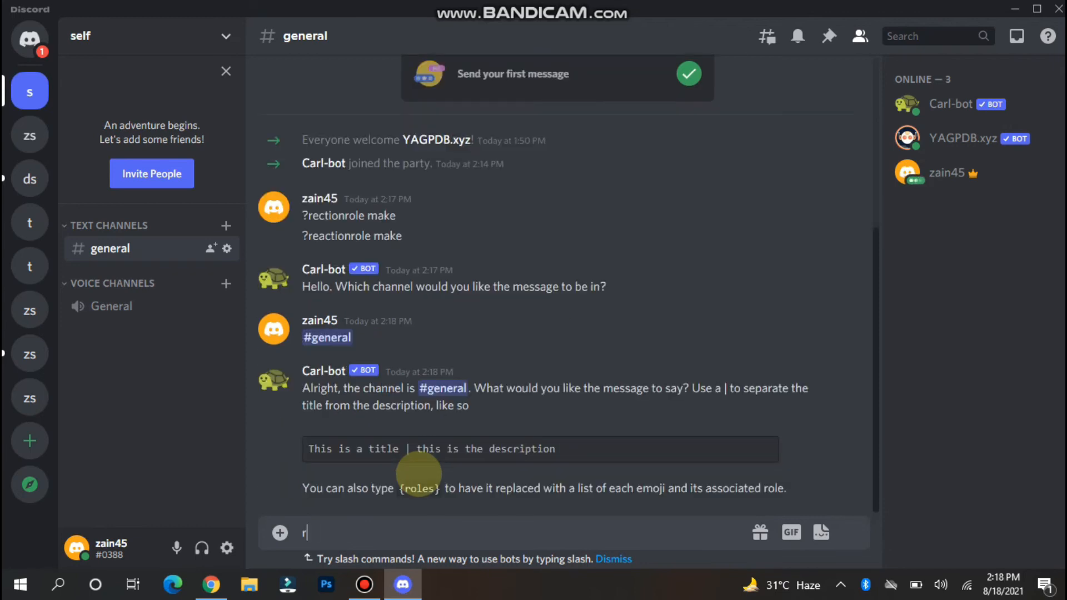
pyautogui.press('BackSpace')
pyautogui.press('BackSpace')
pyautogui.press('BackSpace')
pyautogui.press('BackSpace')
pyautogui.write('rOLE')
pyautogui.press('BackSpace')
pyautogui.press('BackSpace')
pyautogui.press('BackSpace')
pyautogui.press('BackSpace')
pyautogui.write('Roles | {rol')
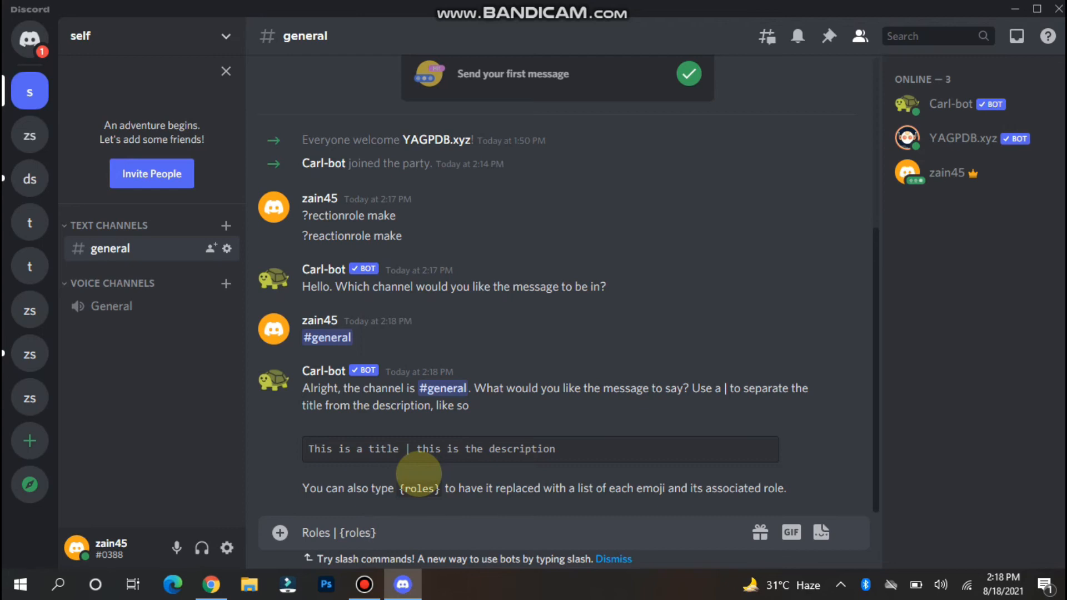
pyautogui.press('Return')
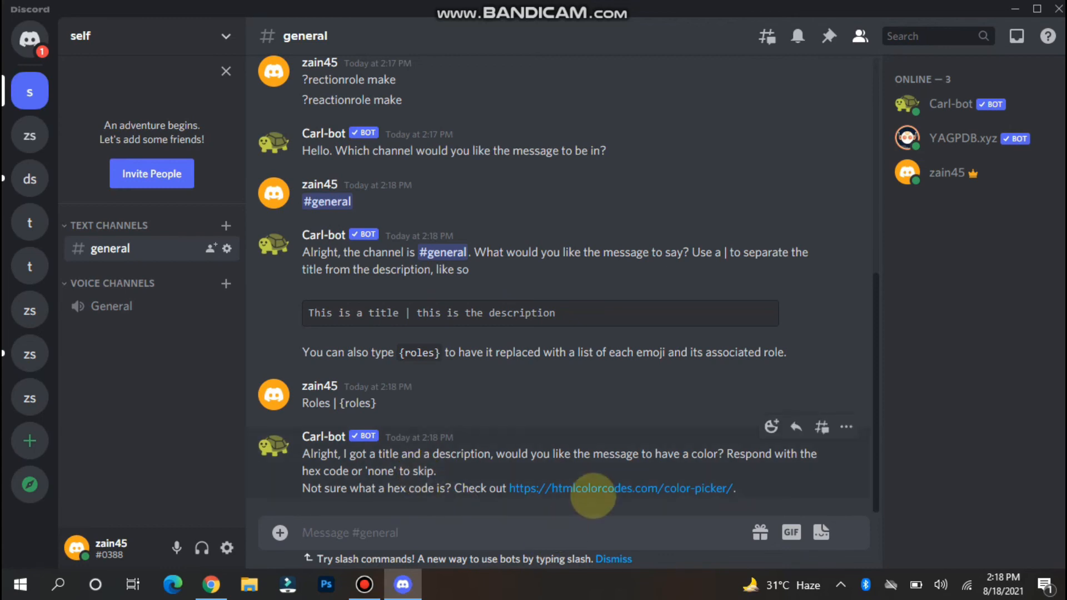
# Step: Open the color picker page linked by Carl-bot, pick the orange-red shade #E14827 and copy its hex code
pyautogui.click(592, 488)
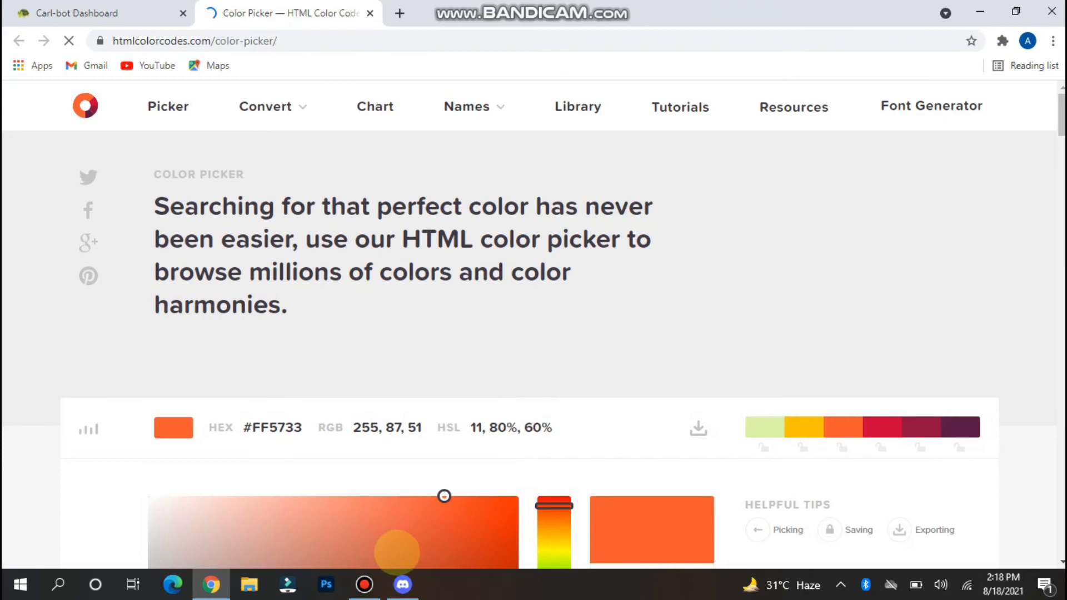
pyautogui.click(454, 533)
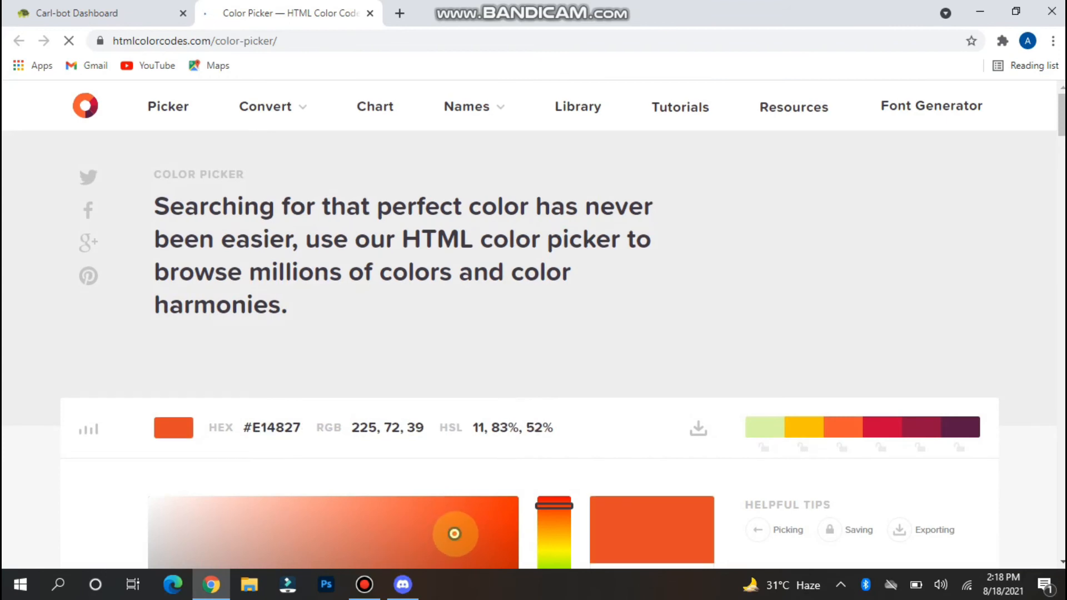
pyautogui.moveTo(303, 428); pyautogui.dragTo(242, 429)
pyautogui.hotkey('ctrl', 'c')
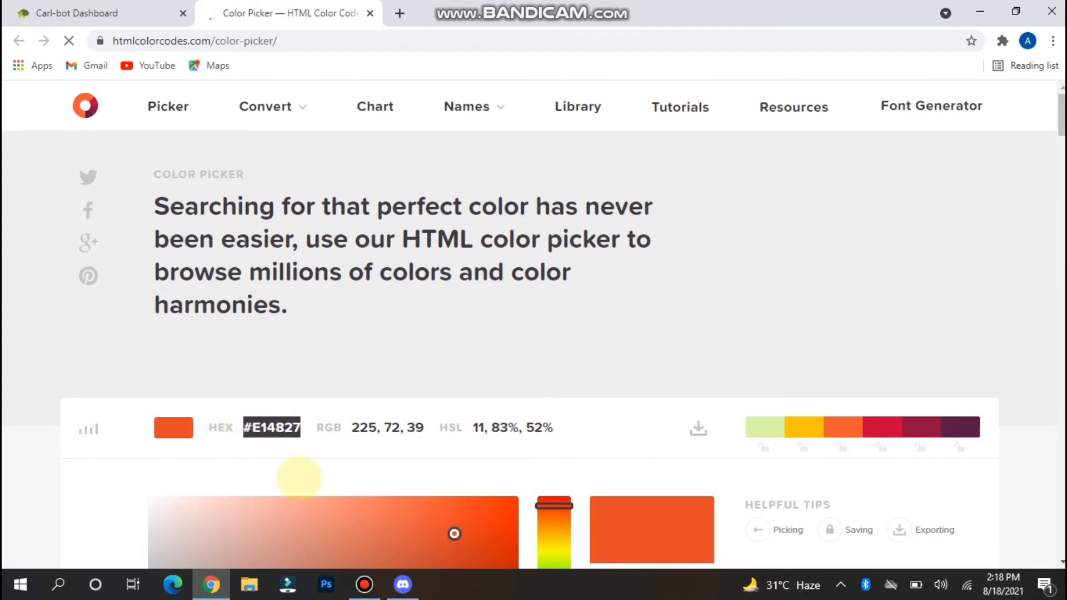
# Step: Switch back to Discord and send the copied hex code #E14827 as the color of the reaction role message
pyautogui.click(482, 583)
pyautogui.moveTo(409, 583)
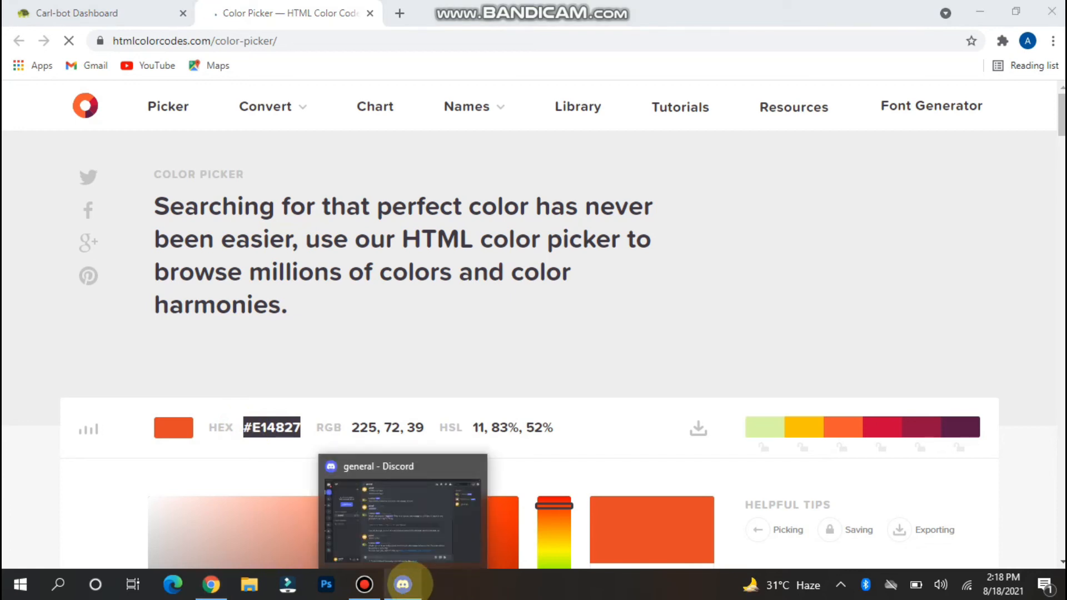
pyautogui.click(402, 583)
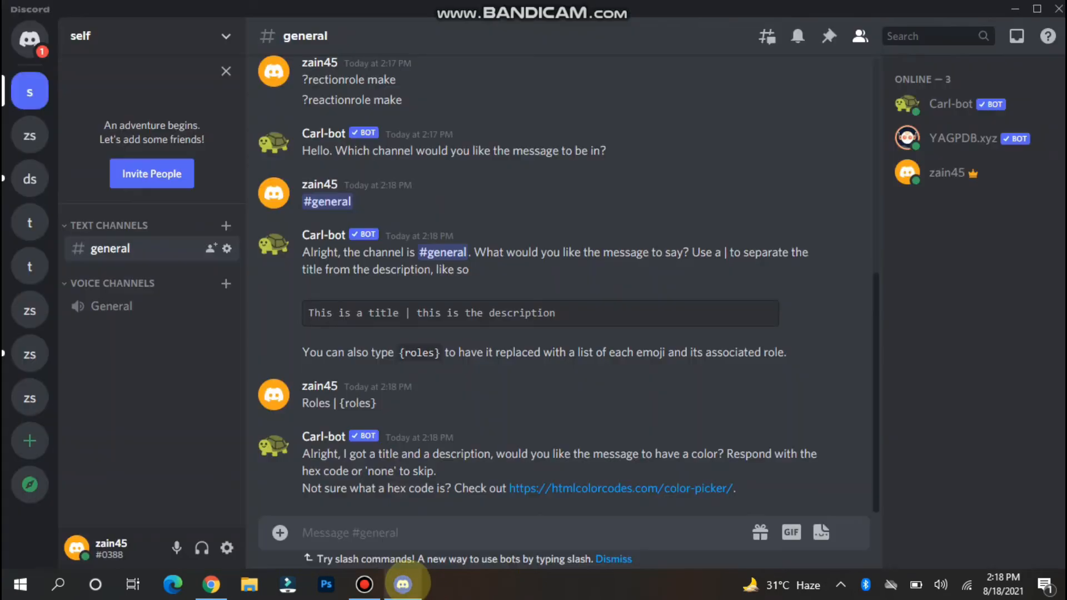
pyautogui.click(409, 532)
pyautogui.hotkey('ctrl', 'v')
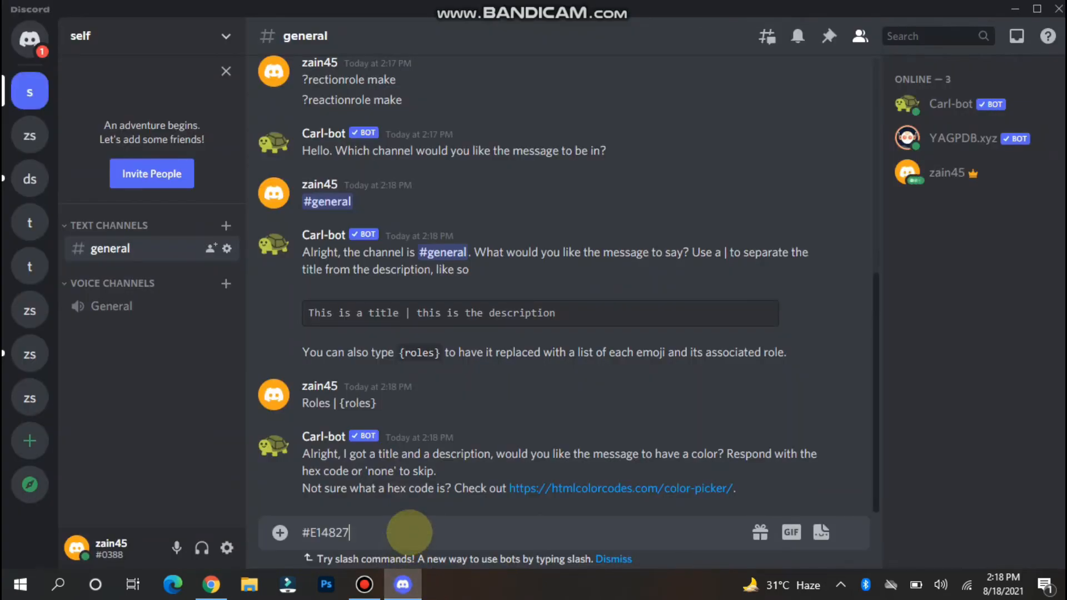
pyautogui.press('Return')
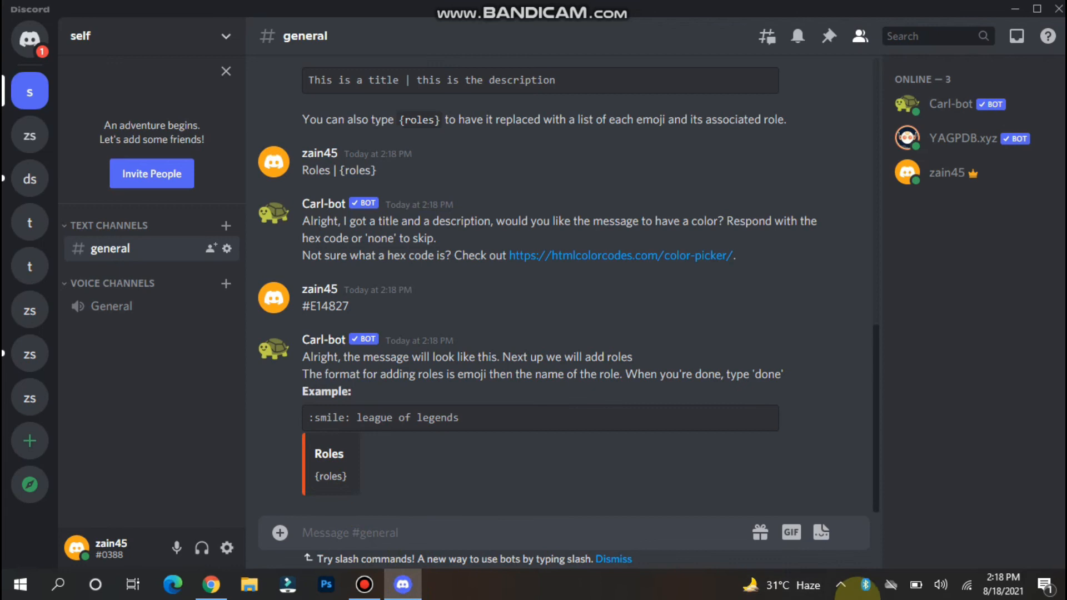
# Step: Try to add a reaction role by sending the blue heart emoji followed by the role name "Blue"
pyautogui.click(808, 531)
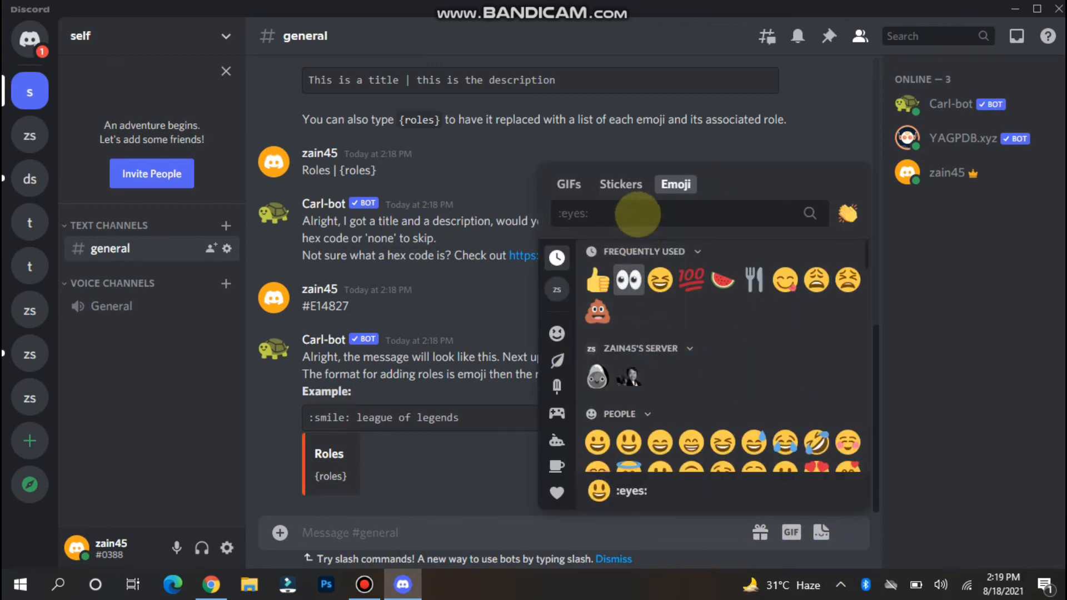
pyautogui.write('heart')
pyautogui.click(597, 291)
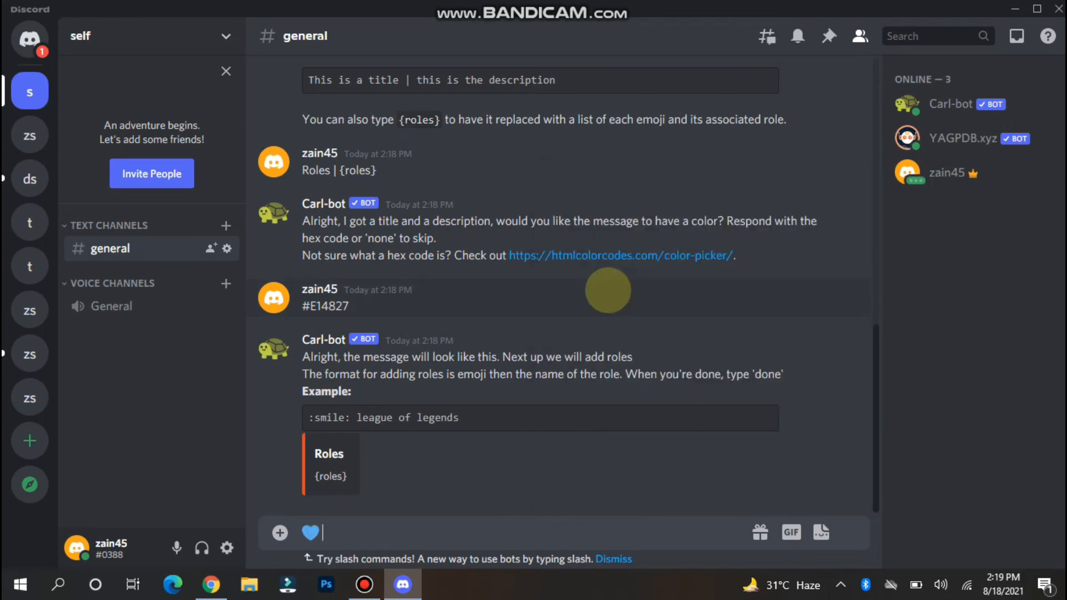
pyautogui.write('Gree')
pyautogui.press('BackSpace')
pyautogui.press('BackSpace')
pyautogui.press('BackSpace')
pyautogui.press('BackSpace')
pyautogui.write('Blue')
pyautogui.press('Return')
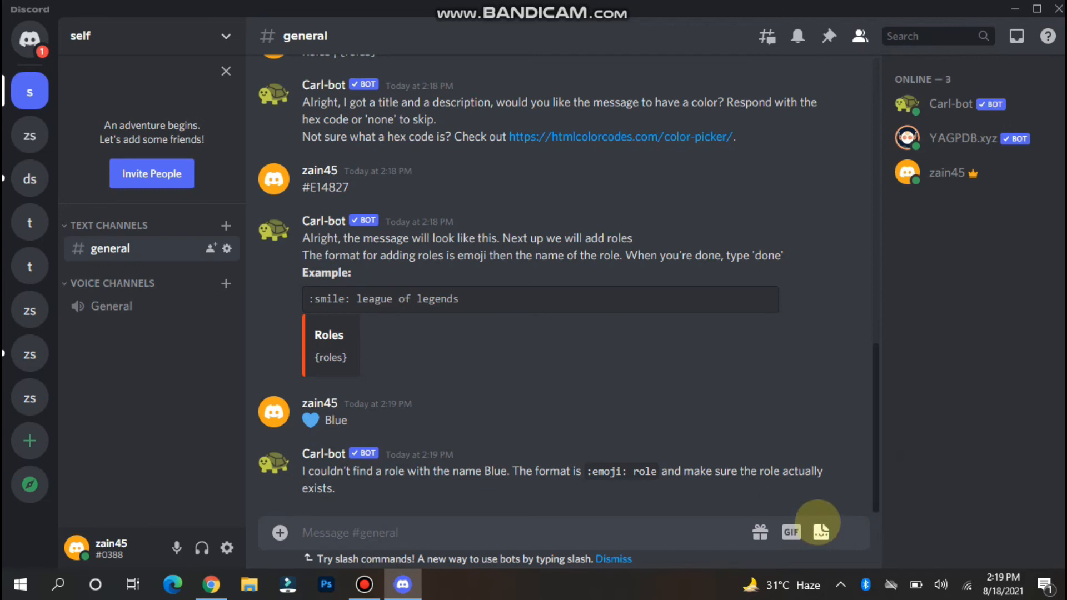
# Step: Try to add a reaction role by sending the red heart emoji with the role name "Red", and view the sent emoji's details
pyautogui.click(818, 525)
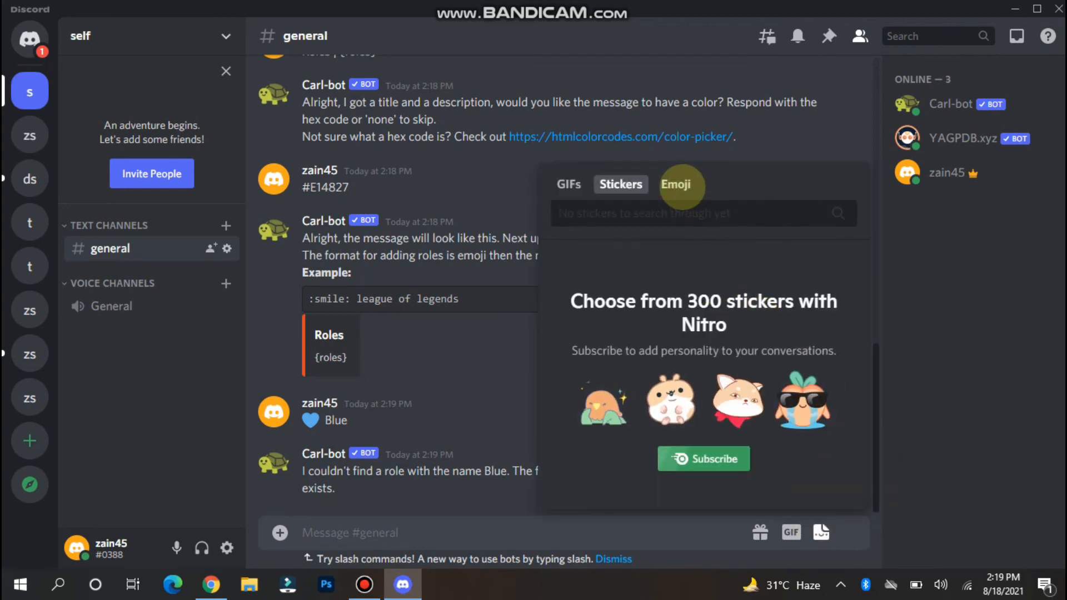
pyautogui.click(675, 185)
pyautogui.write('heaart')
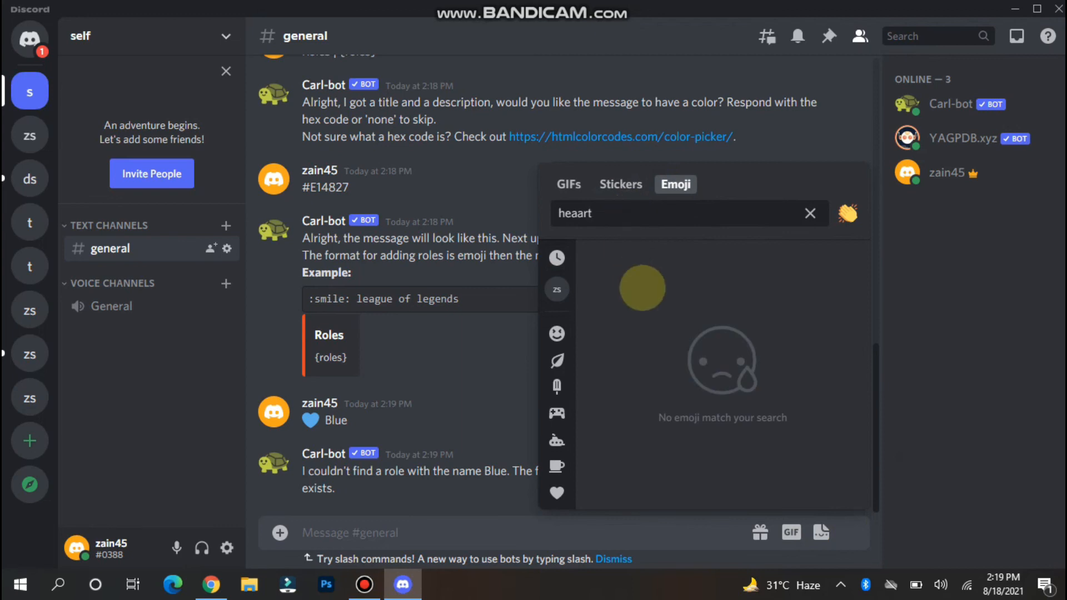
pyautogui.press('BackSpace')
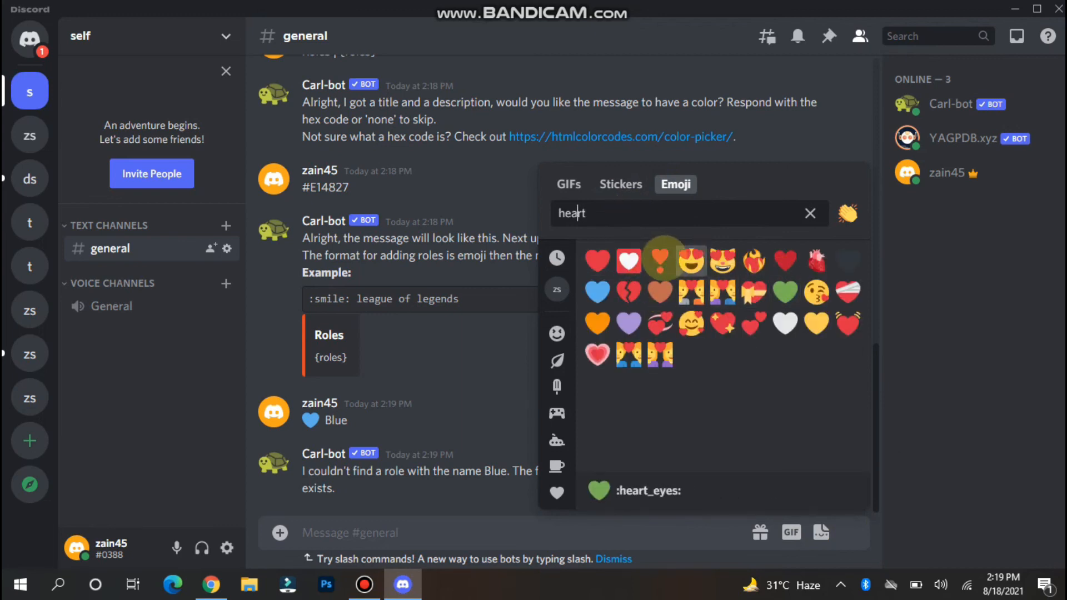
pyautogui.click(597, 260)
pyautogui.write('Rew')
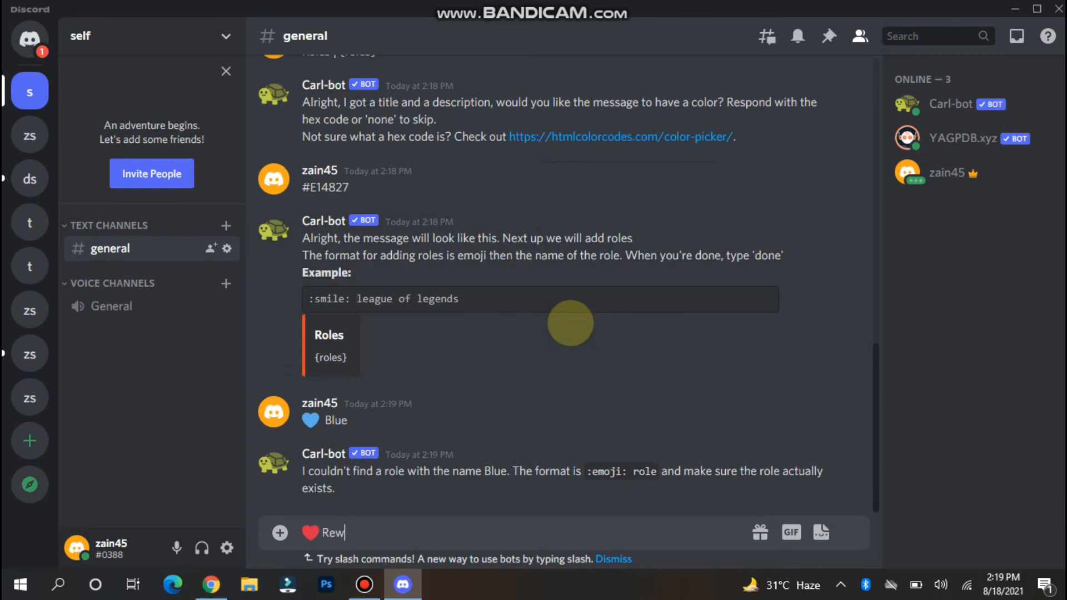
pyautogui.press('BackSpace')
pyautogui.write('d')
pyautogui.press('Return')
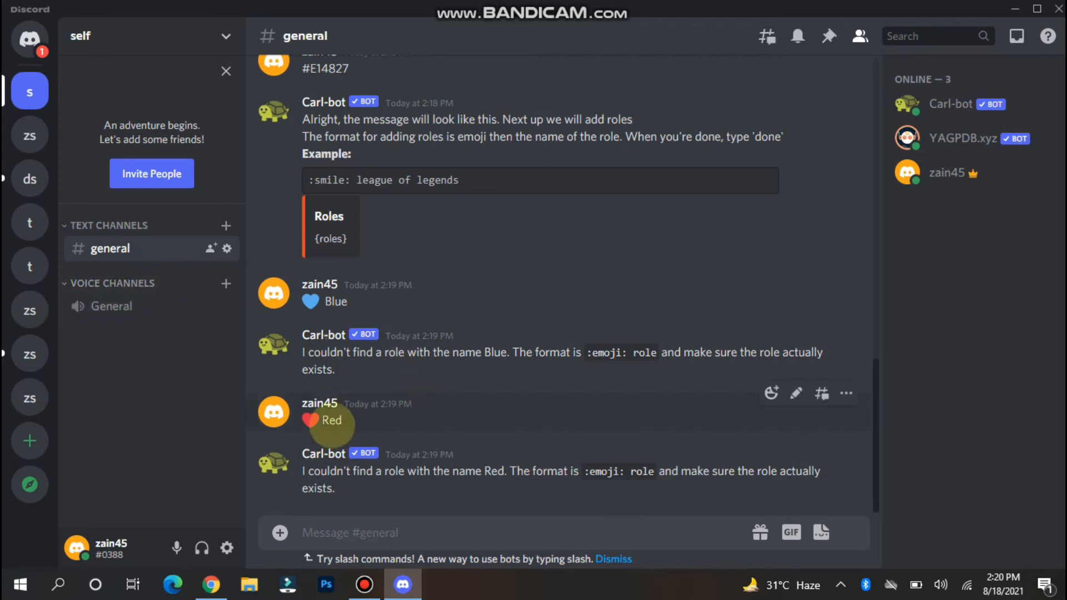
pyautogui.click(310, 420)
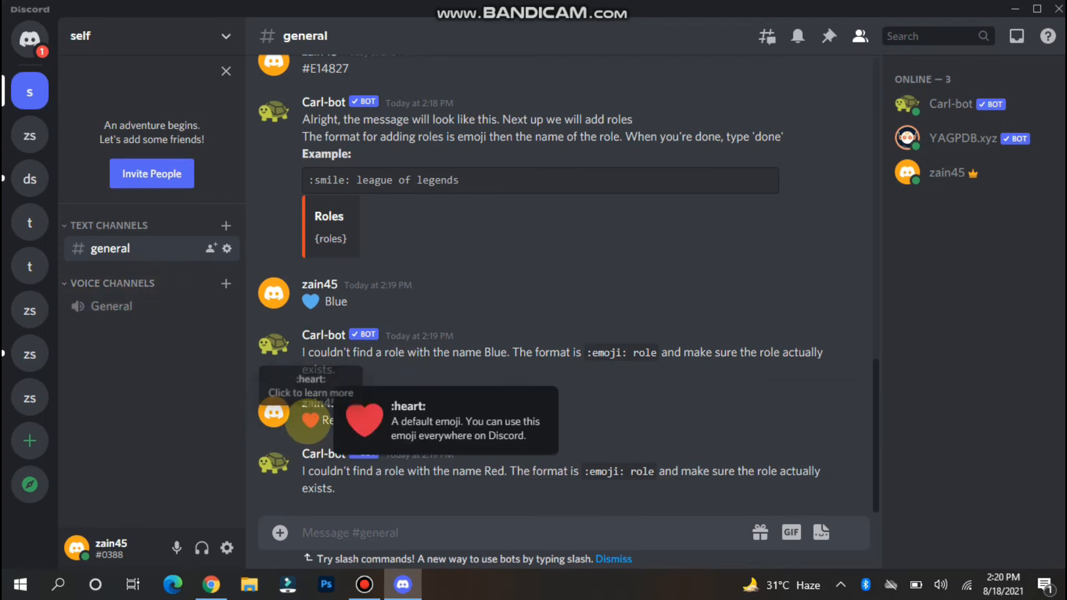